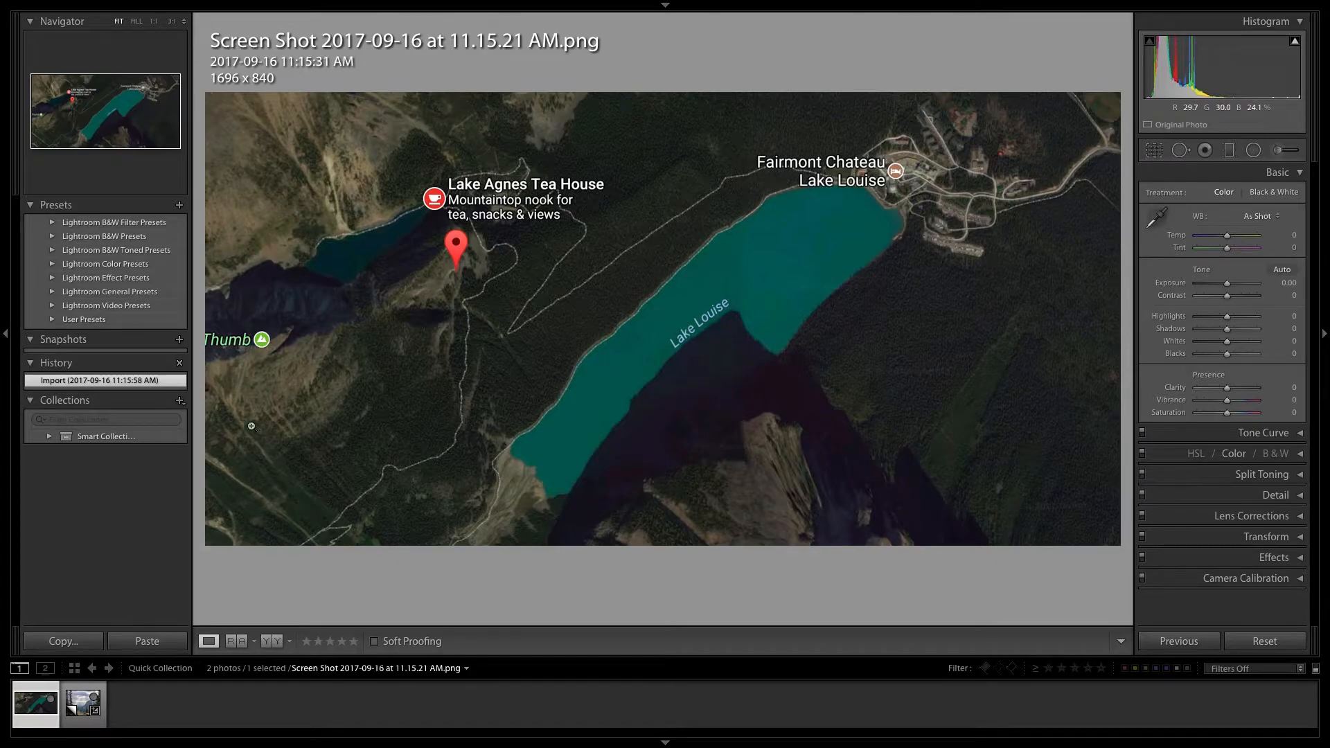
# - View the Lake Louise map screenshot and return to the mountain landscape photo
pyautogui.click(68, 715)
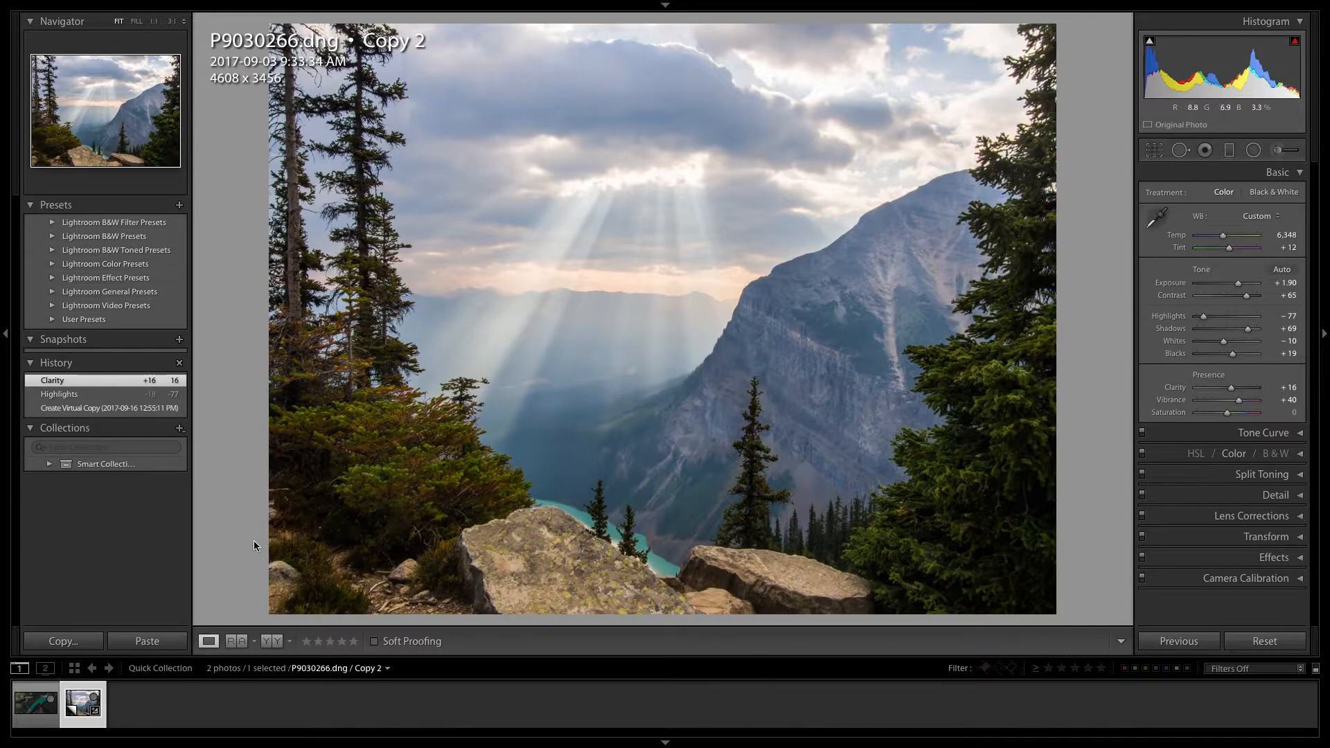
pyautogui.click(35, 703)
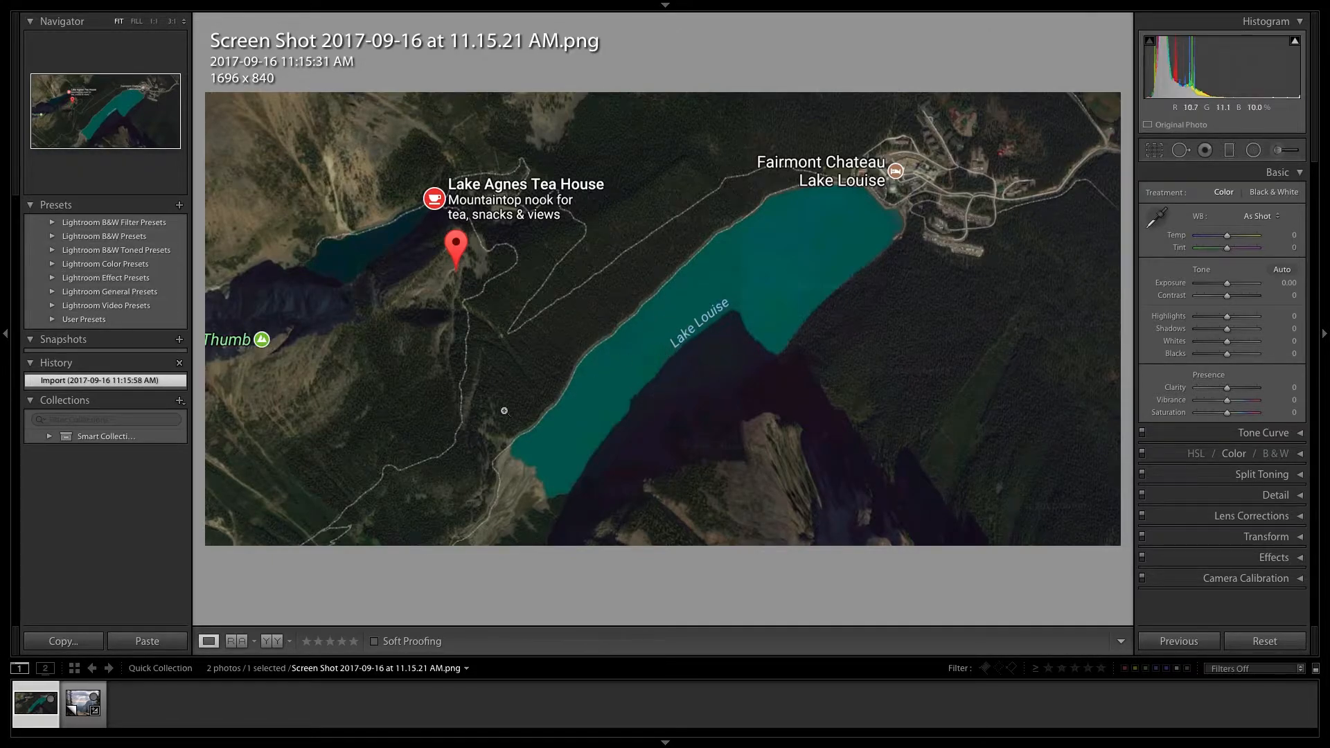
pyautogui.click(83, 702)
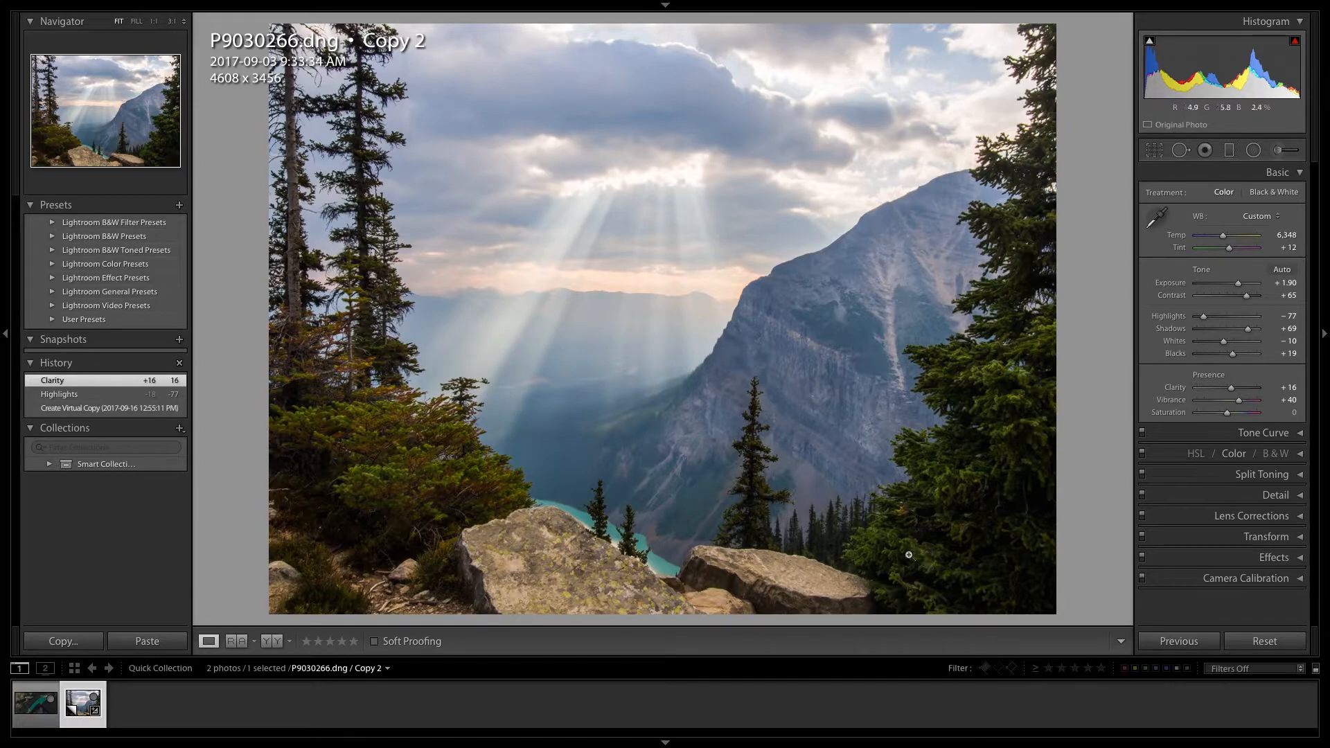
# - Reset all develop settings of the mountain photo and raise its Exposure to +1.55
pyautogui.click(1247, 644)
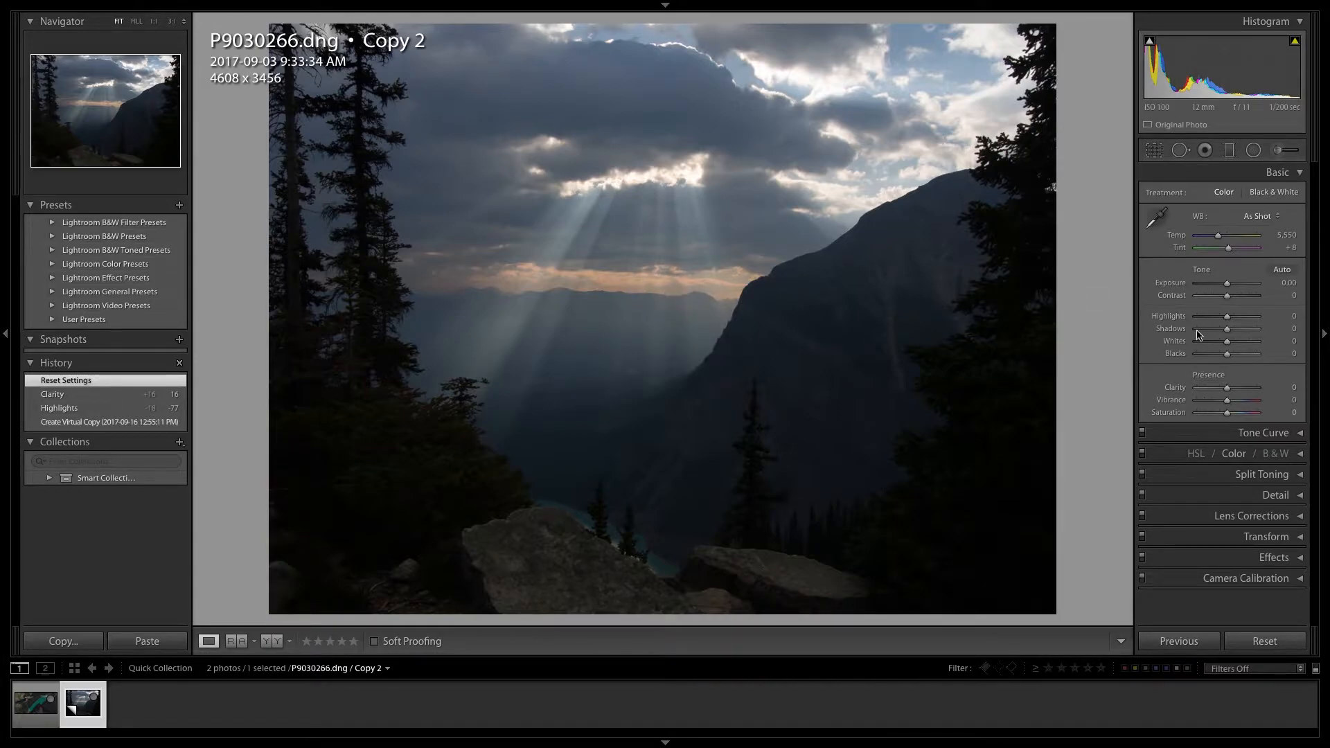
pyautogui.moveTo(1229, 287); pyautogui.dragTo(1240, 284)
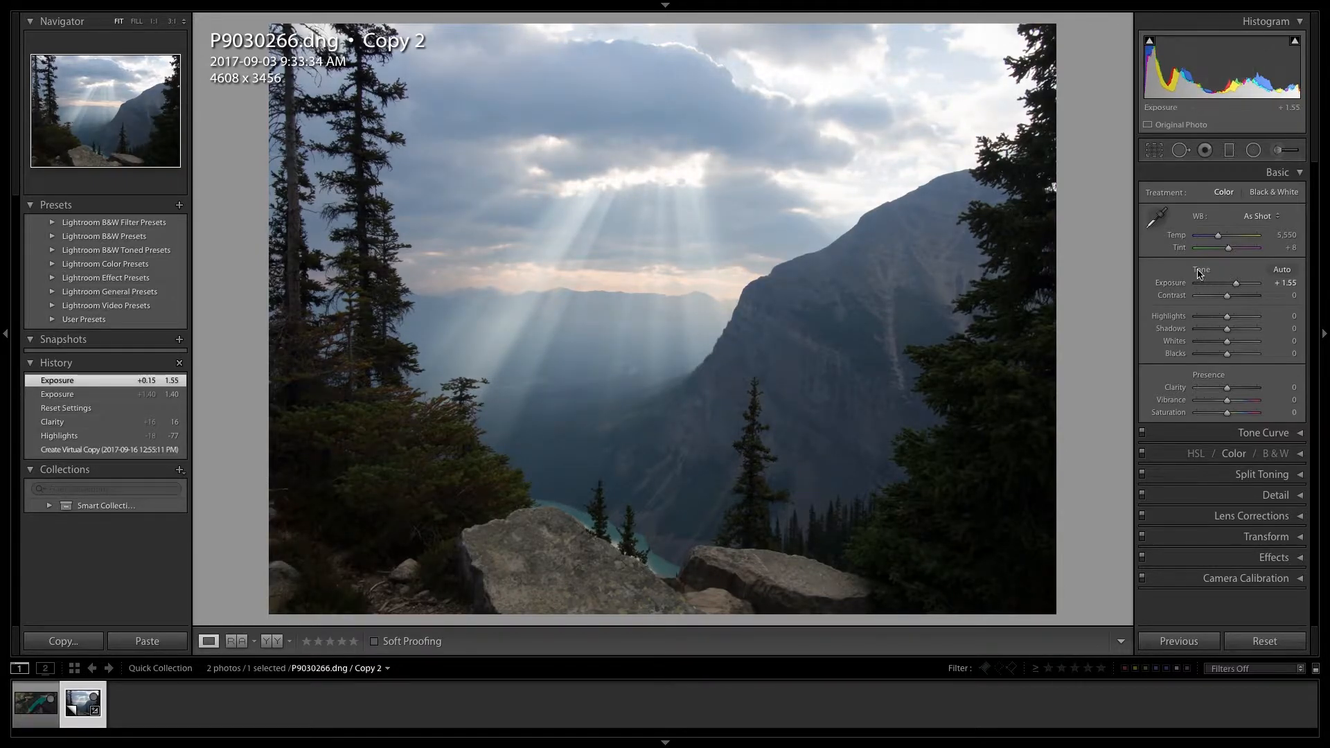
pyautogui.moveTo(1293, 43)
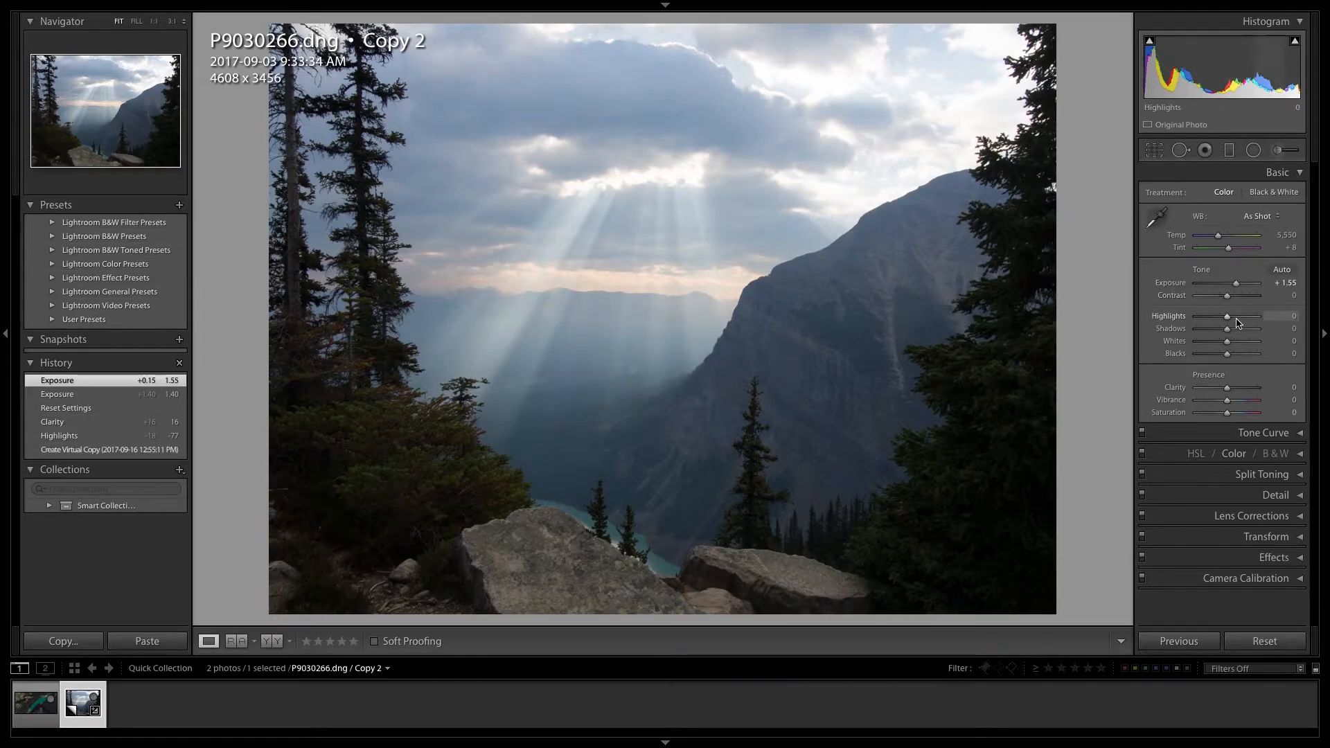
# - Preview the photo with the surrounding interface hidden and bring the interface back
pyautogui.hotkey('shift', 'Tab')
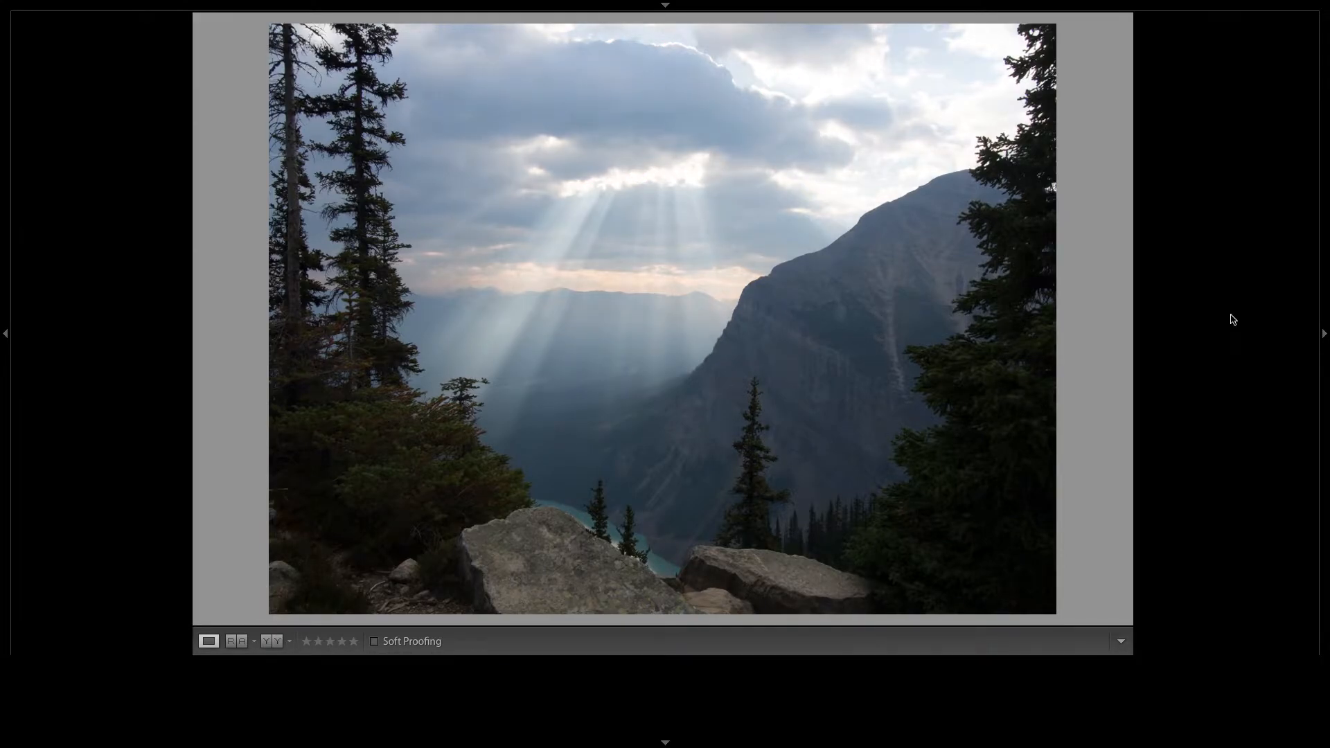
pyautogui.hotkey('shift', 'Tab')
pyautogui.hotkey('shift', 'Tab')
pyautogui.hotkey('shift', 'Tab')
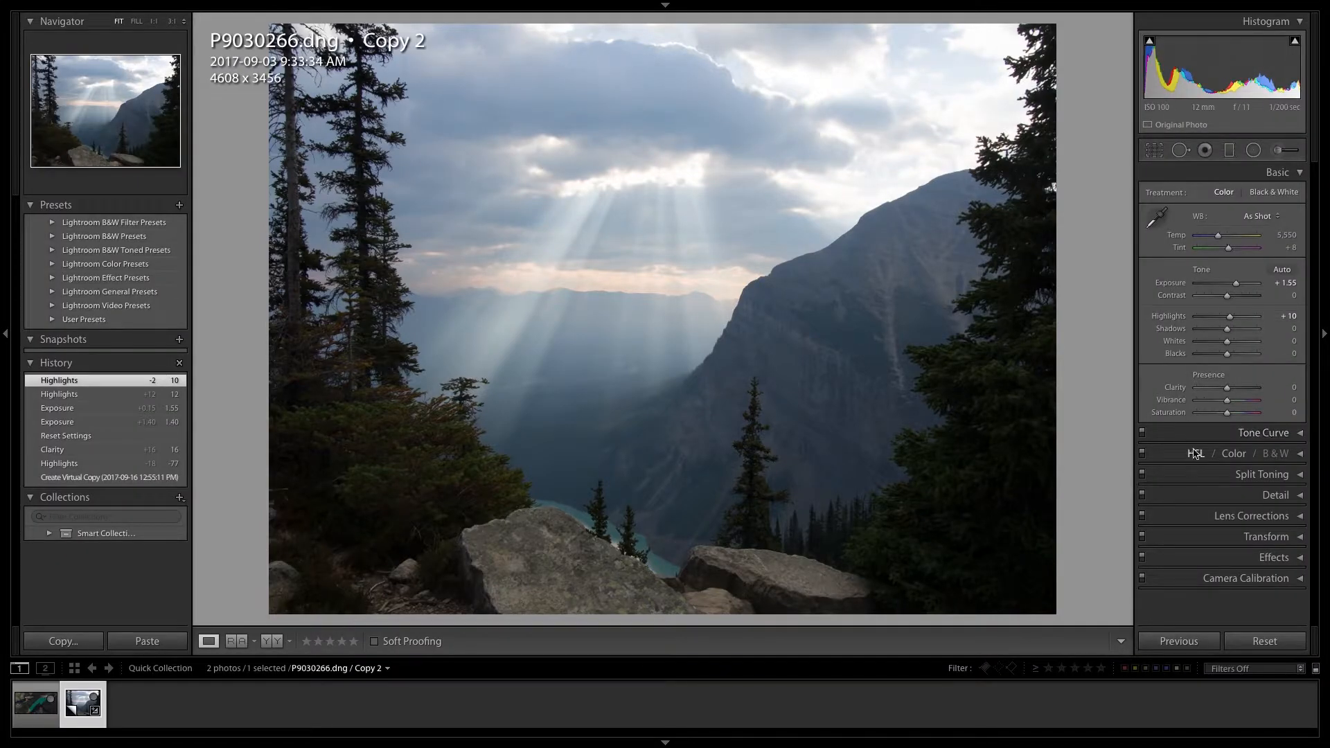
# - Lower the photo's Highlights to -37 and raise its Shadows to +81
pyautogui.click(1232, 317)
pyautogui.doubleClick(1235, 317)
pyautogui.moveTo(1227, 317); pyautogui.dragTo(1212, 320)
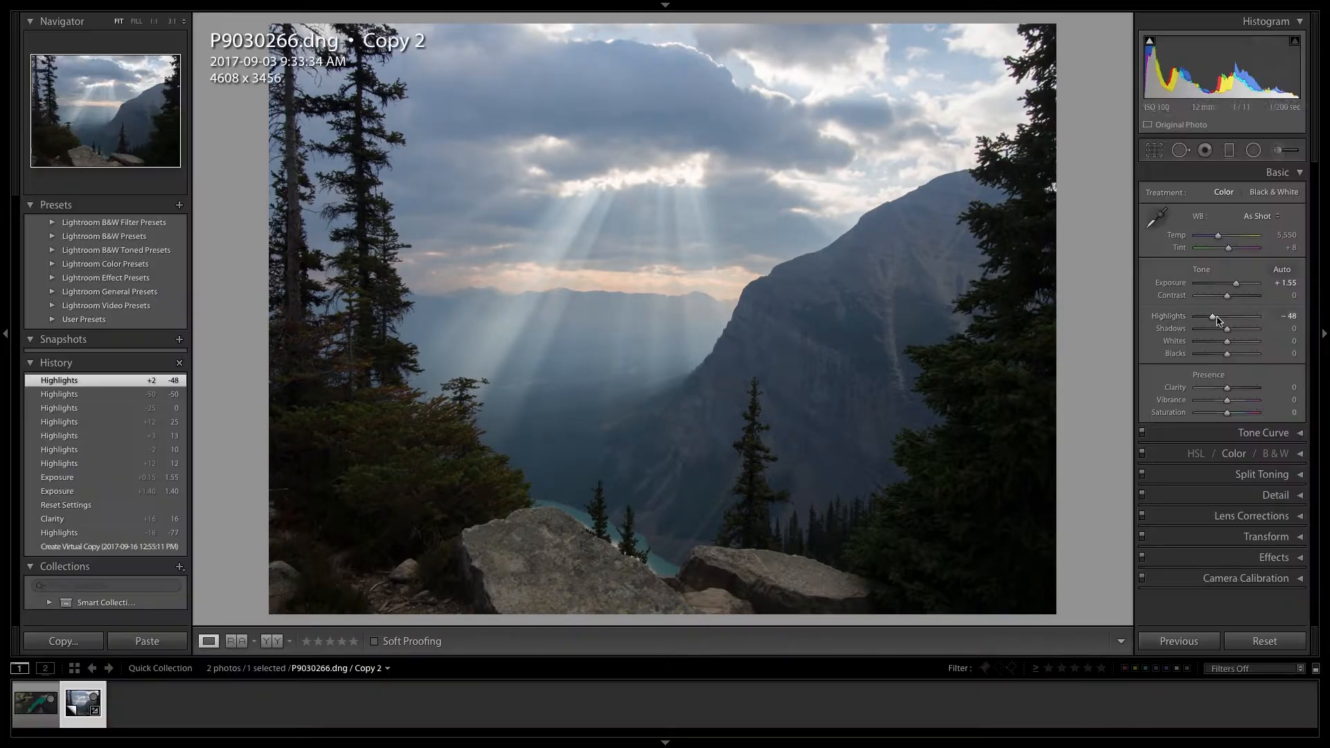
pyautogui.moveTo(1213, 321); pyautogui.dragTo(1219, 320)
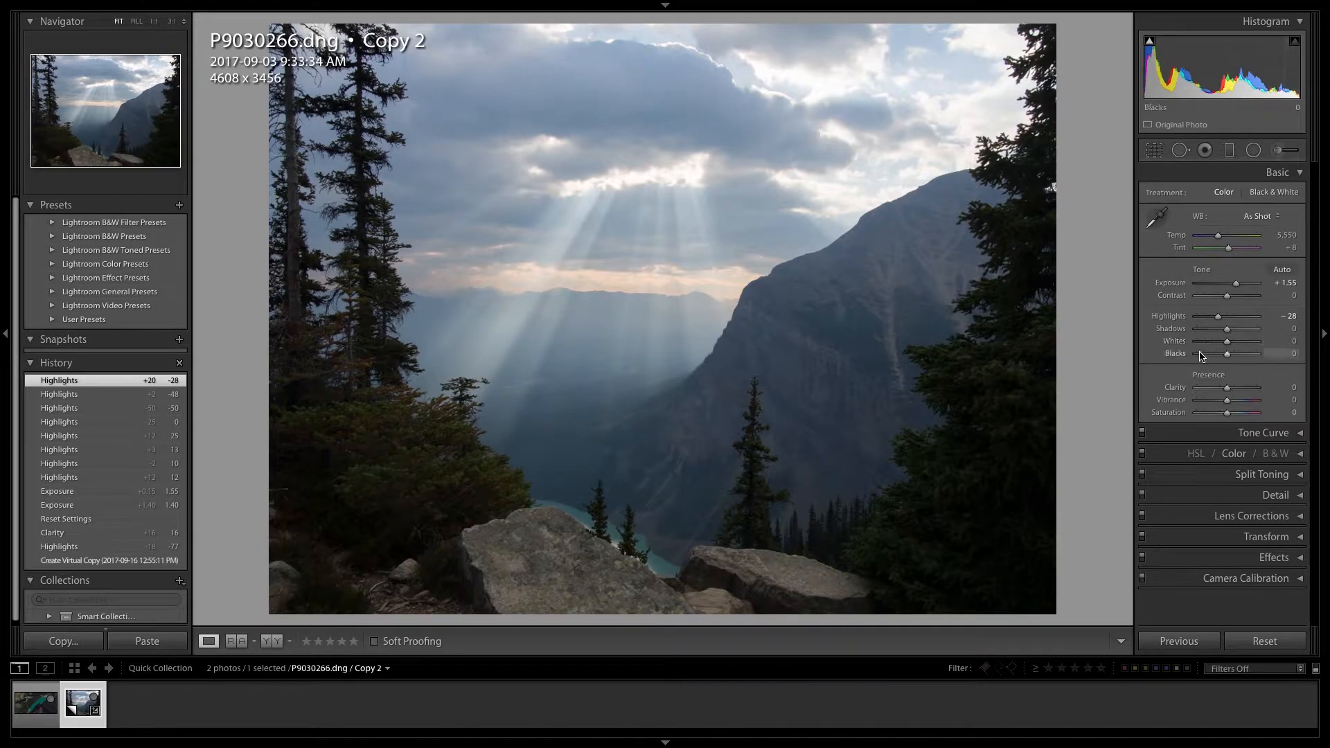
pyautogui.moveTo(1226, 334); pyautogui.dragTo(1254, 332)
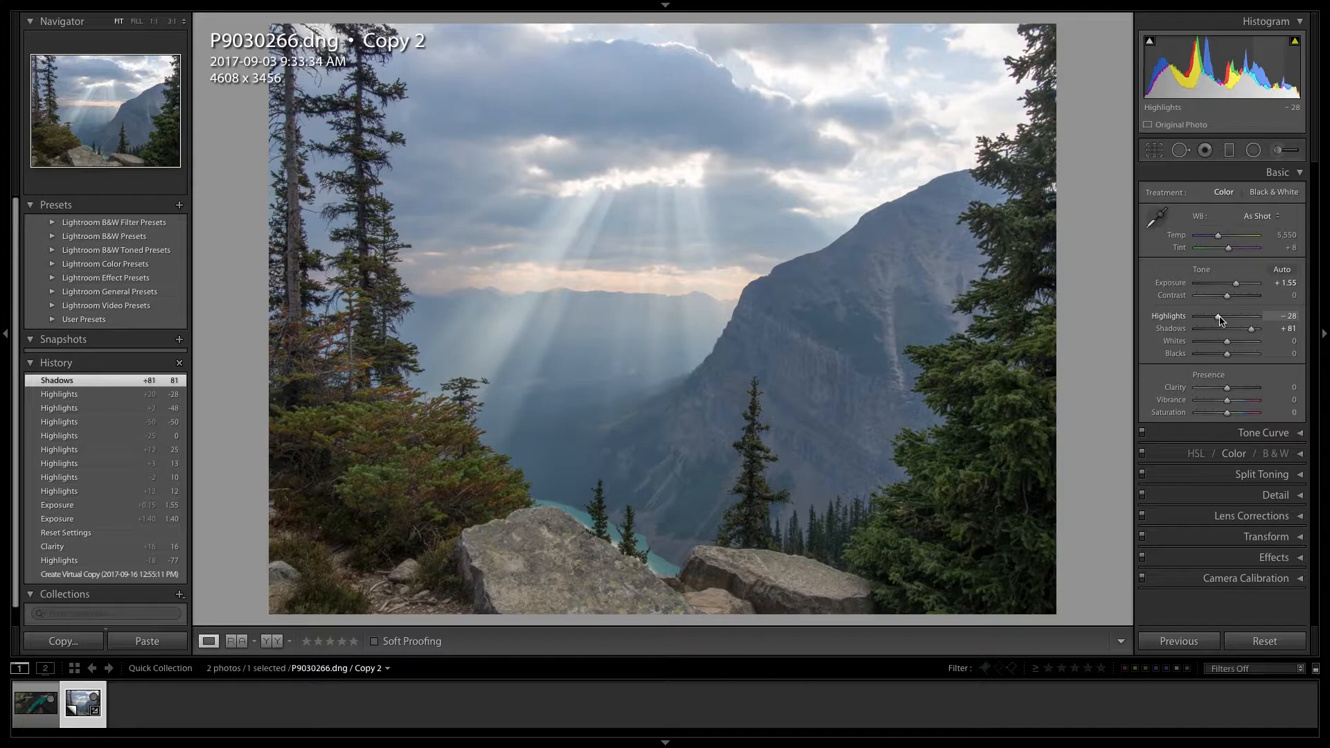
pyautogui.moveTo(1220, 321); pyautogui.dragTo(1217, 322)
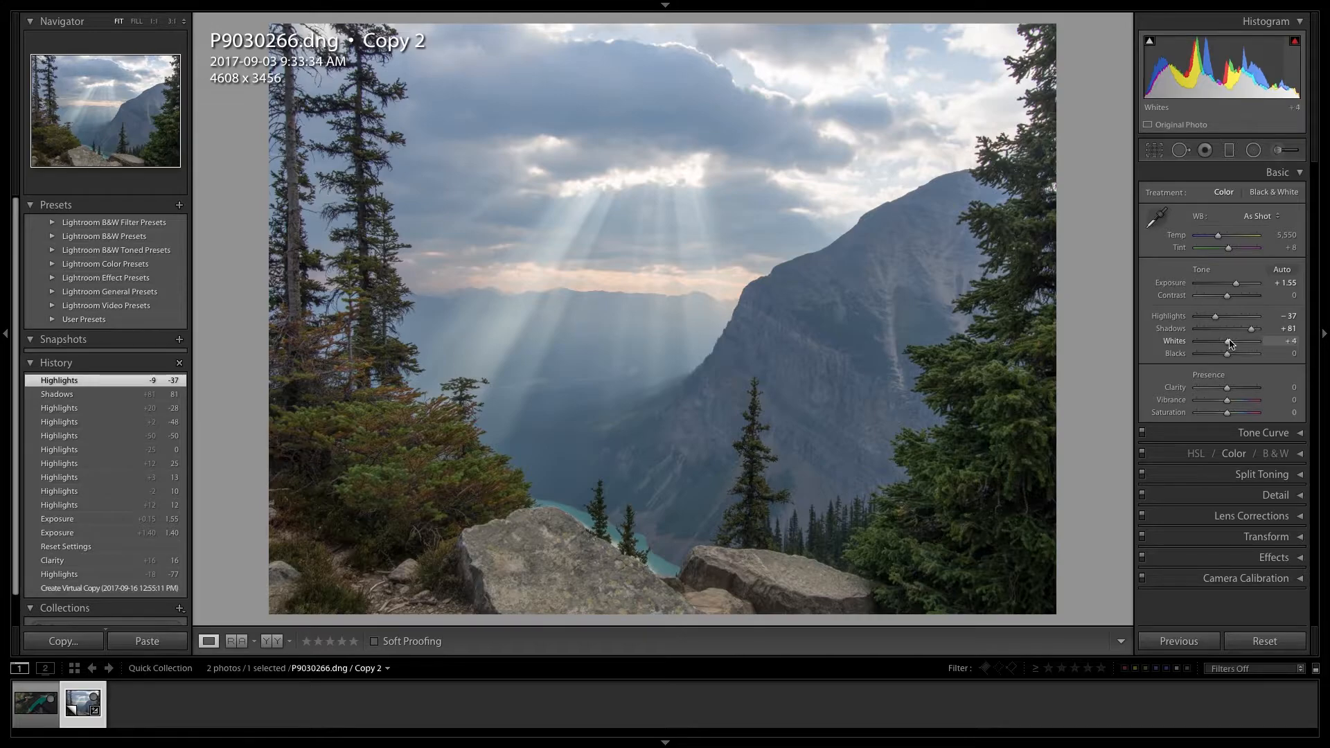
# - Set the photo's Whites to -8 and Blacks to +5
pyautogui.moveTo(1229, 343); pyautogui.dragTo(1227, 344)
pyautogui.moveTo(1227, 344); pyautogui.dragTo(1228, 344)
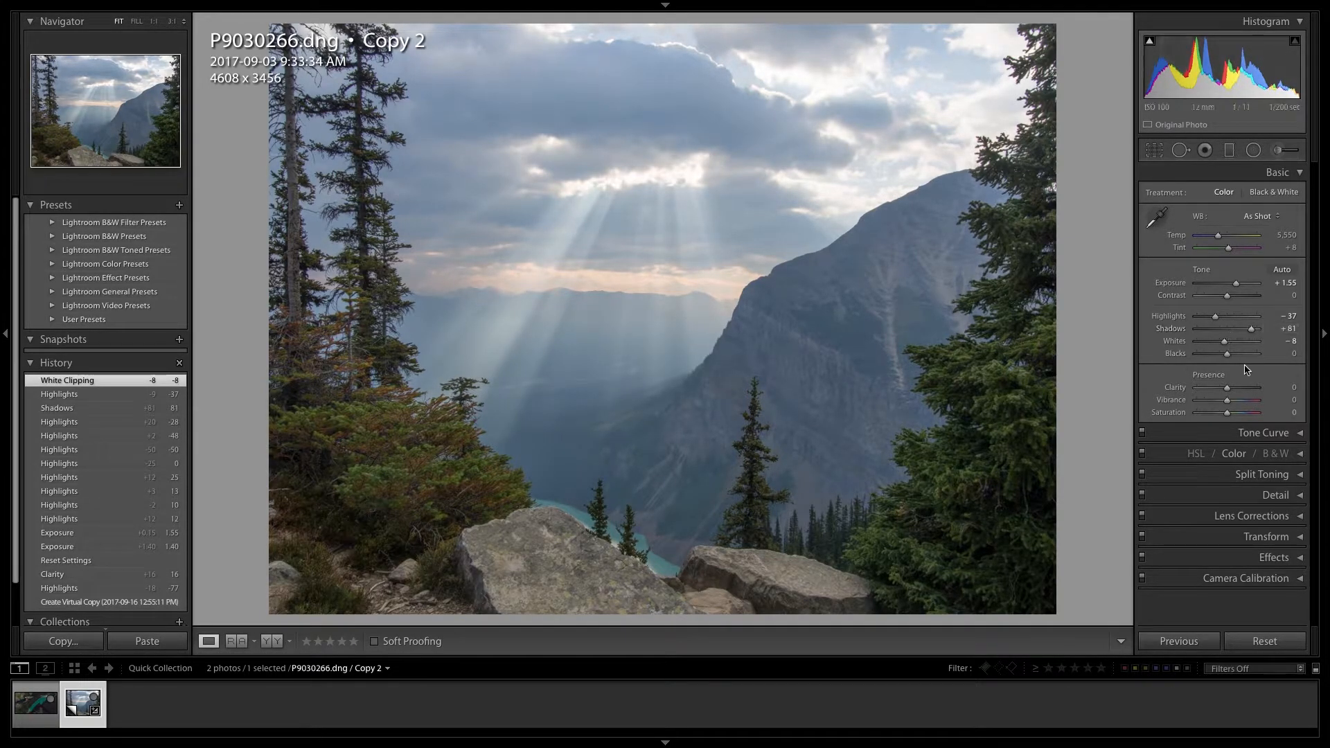
pyautogui.click(1233, 356)
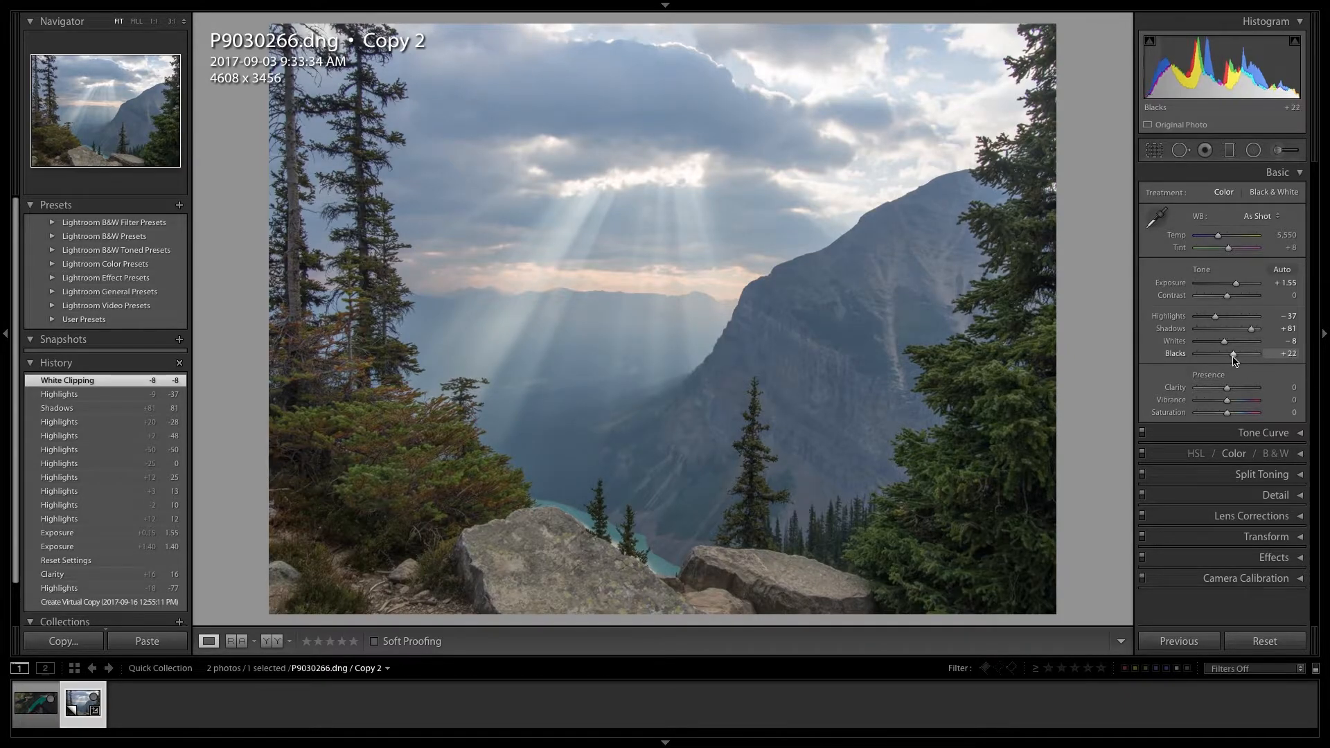
pyautogui.moveTo(1232, 357); pyautogui.dragTo(1233, 357)
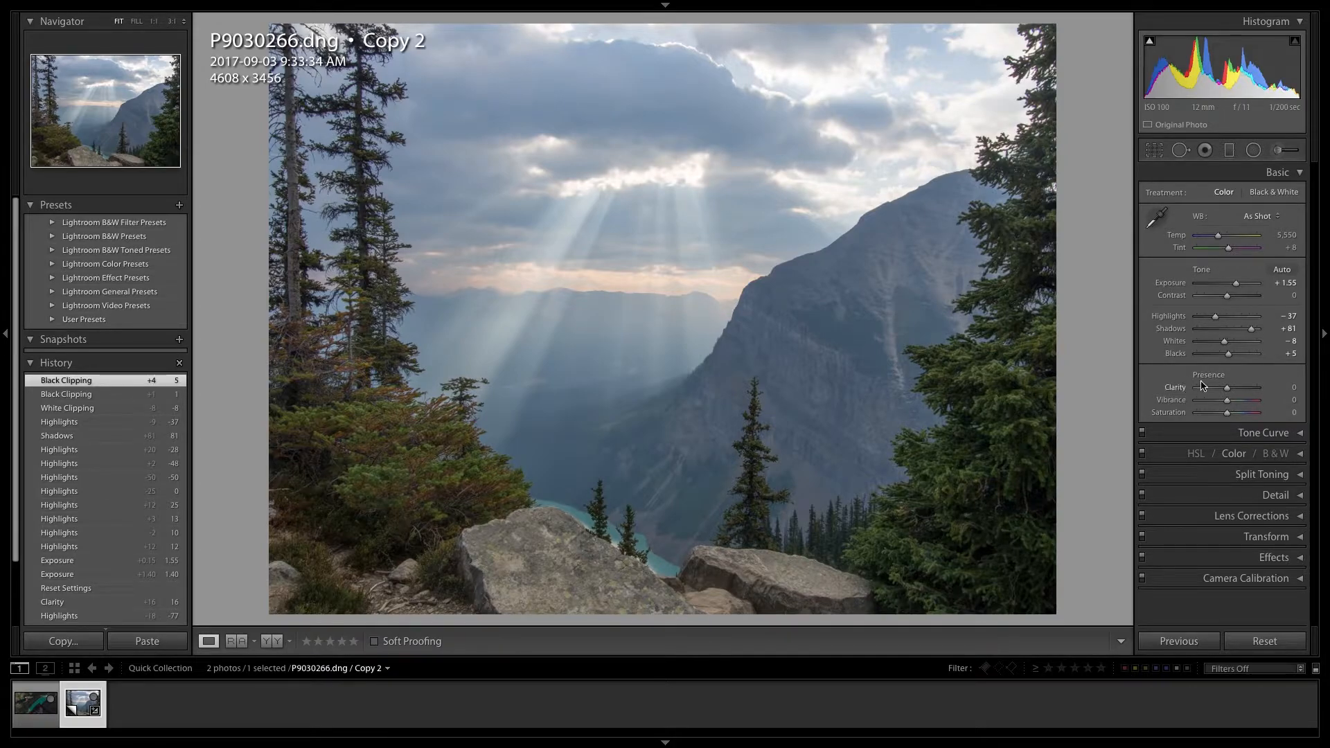
# - Increase the photo's Vibrance to +42
pyautogui.click(1233, 402)
pyautogui.moveTo(1233, 403); pyautogui.dragTo(1231, 402)
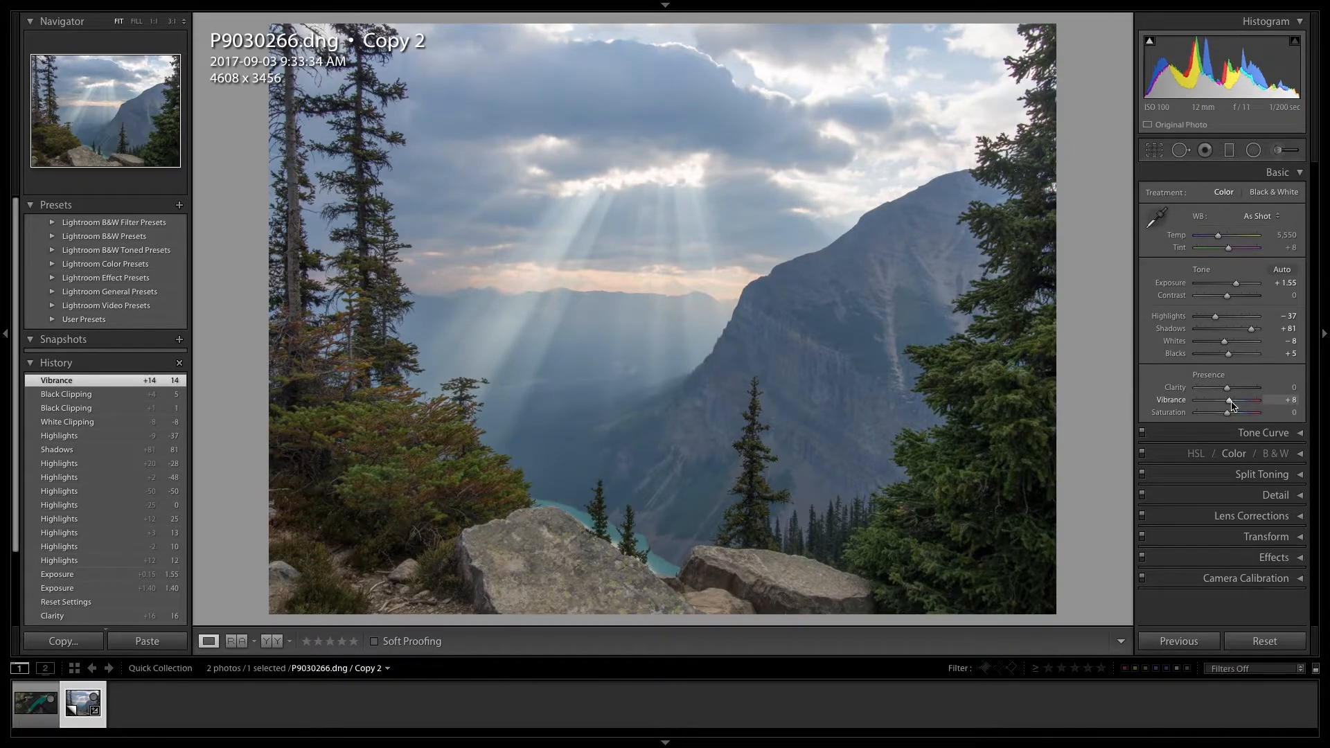
pyautogui.moveTo(1238, 404); pyautogui.dragTo(1241, 401)
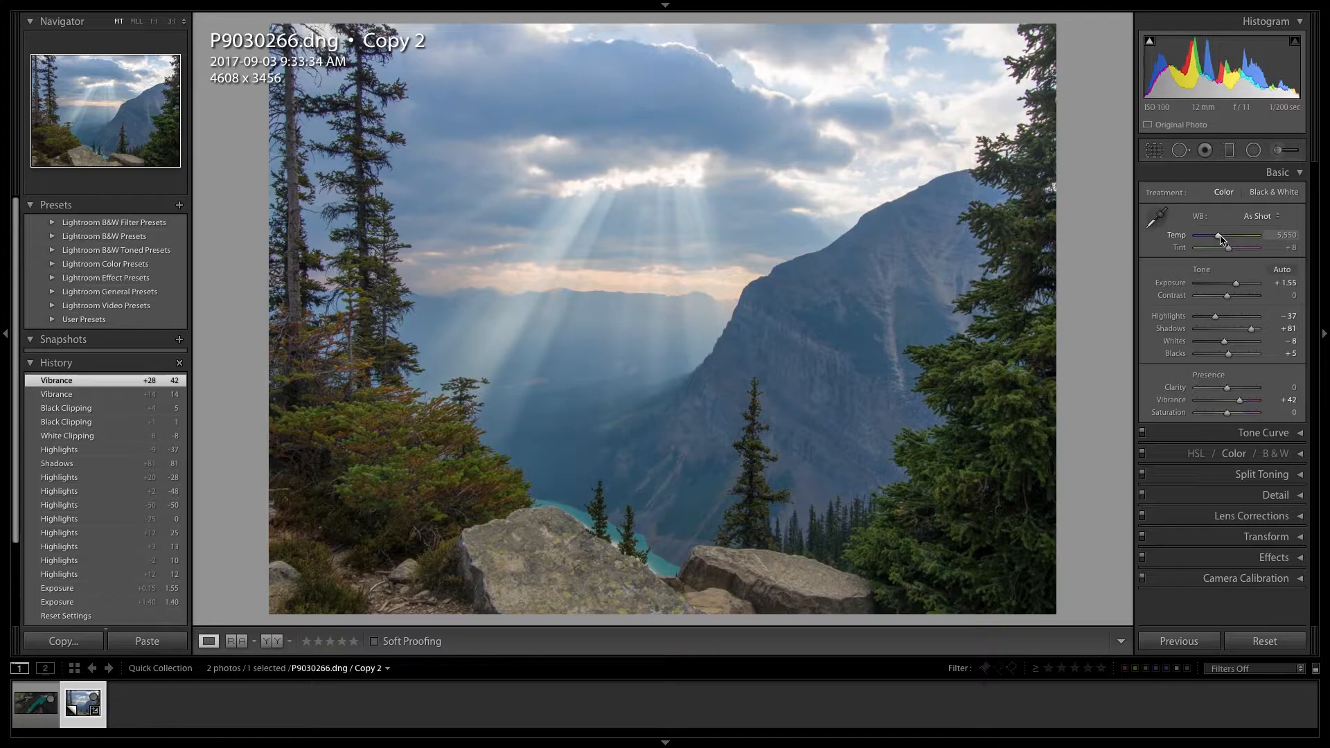
# - Warm the white balance by setting the colour temperature to 6,000
pyautogui.moveTo(1218, 237); pyautogui.dragTo(1212, 241)
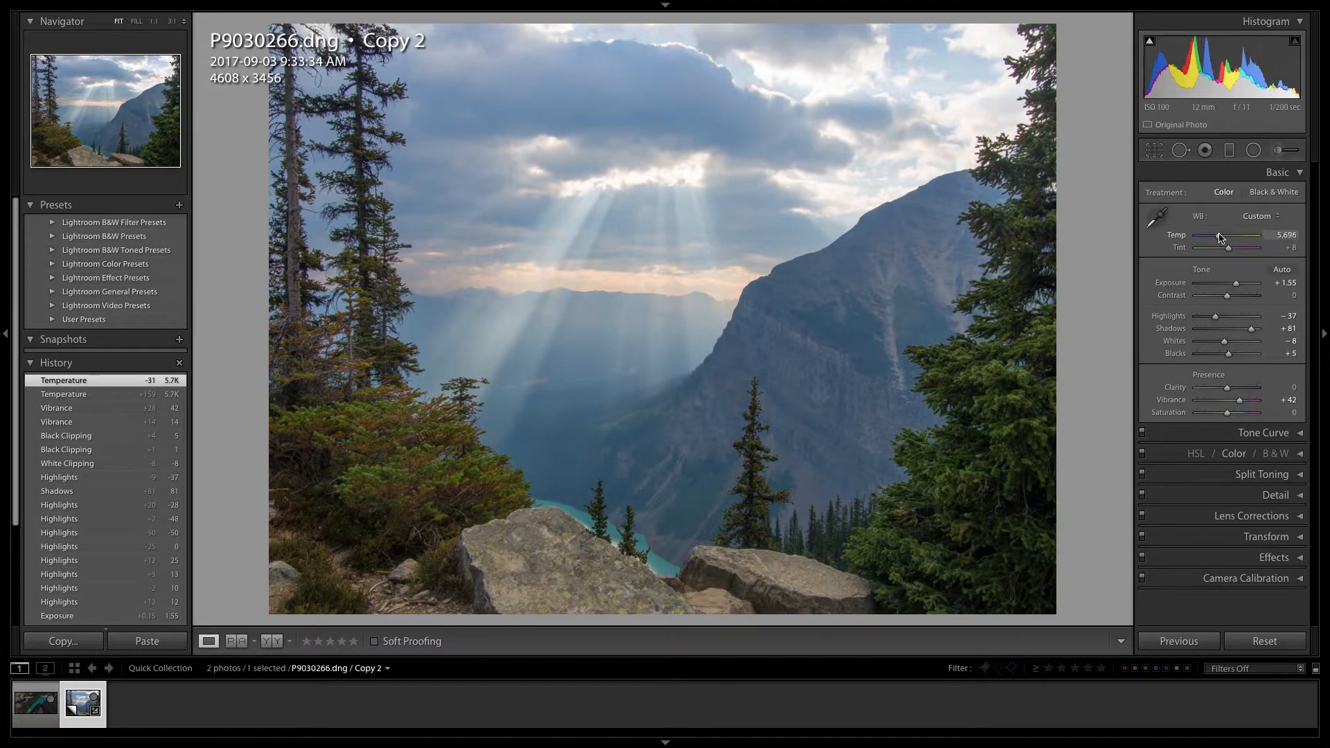
pyautogui.moveTo(1219, 235); pyautogui.dragTo(1218, 234)
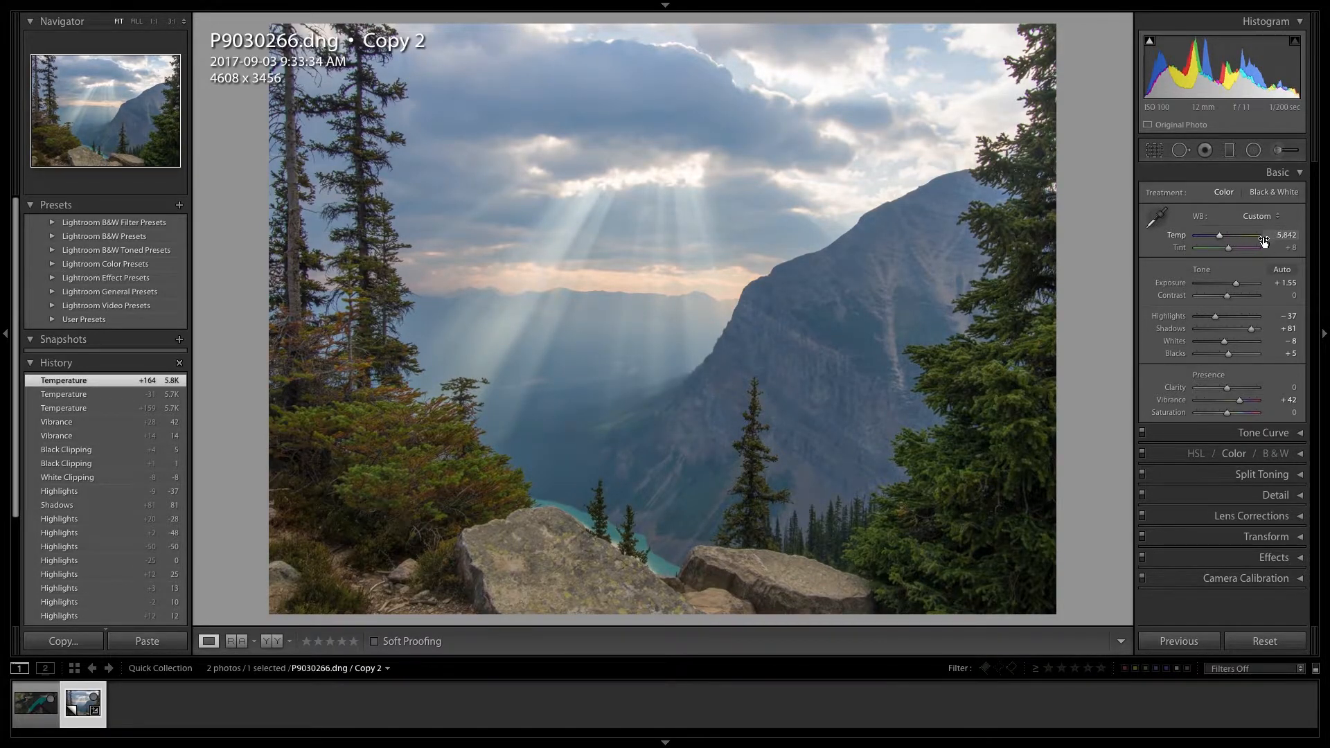
pyautogui.click(1281, 235)
pyautogui.write('6000')
pyautogui.press('Return')
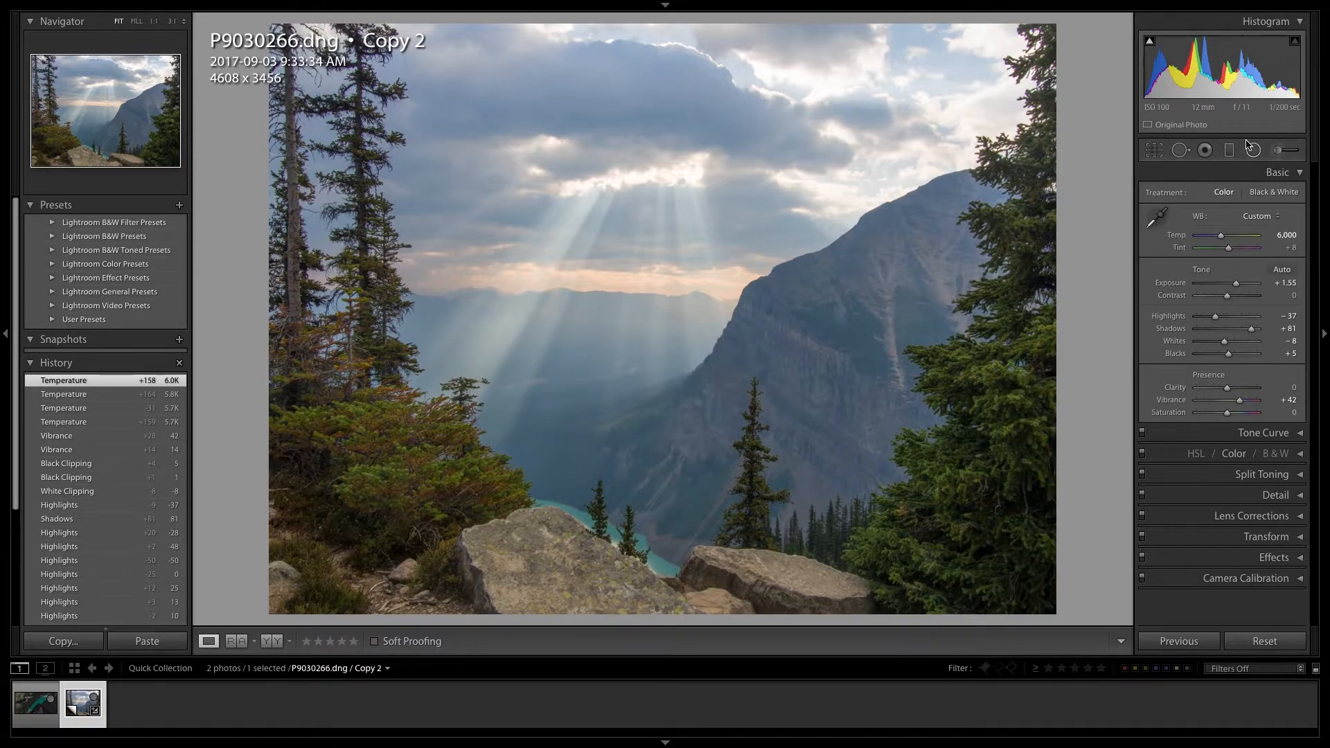
# - Prepare an Adjustment Brush with Exposure 1.09, Clarity 55 and Flow 37
pyautogui.click(1286, 150)
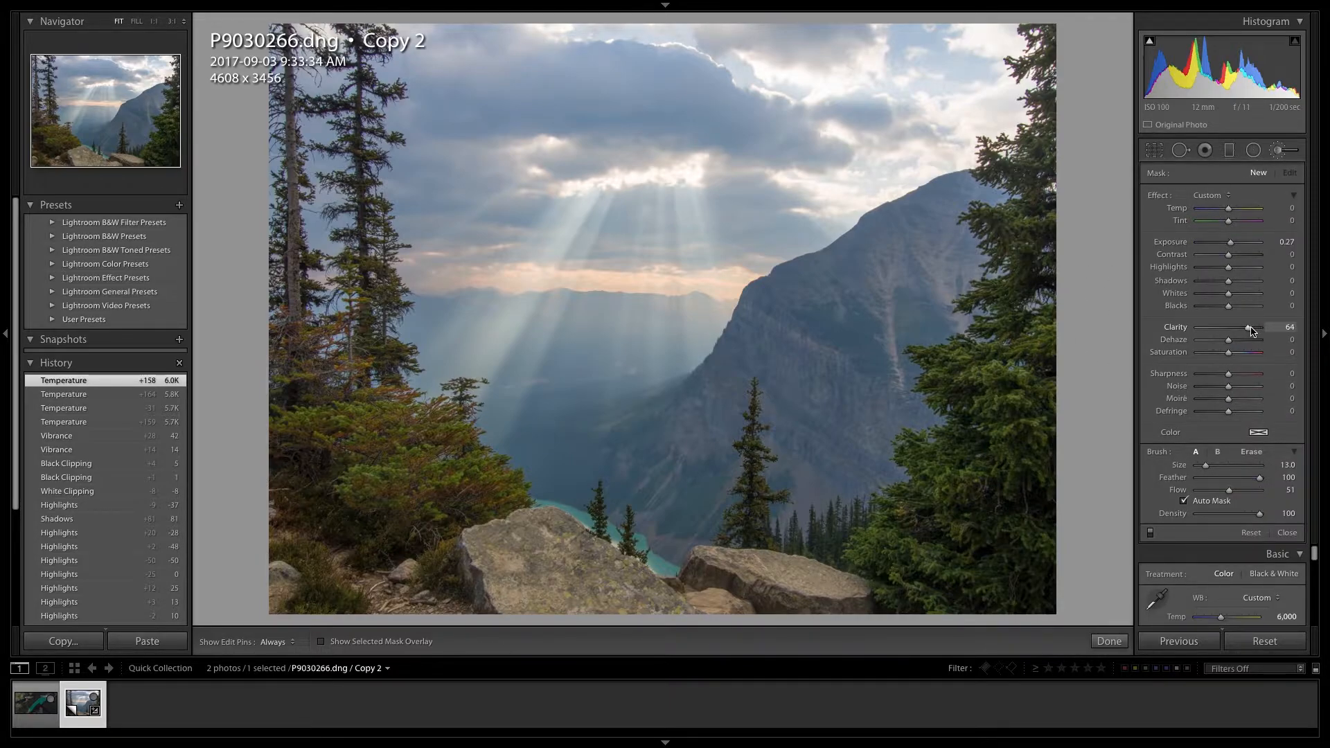
pyautogui.moveTo(1252, 331); pyautogui.dragTo(1245, 330)
pyautogui.moveTo(1229, 243); pyautogui.dragTo(1228, 246)
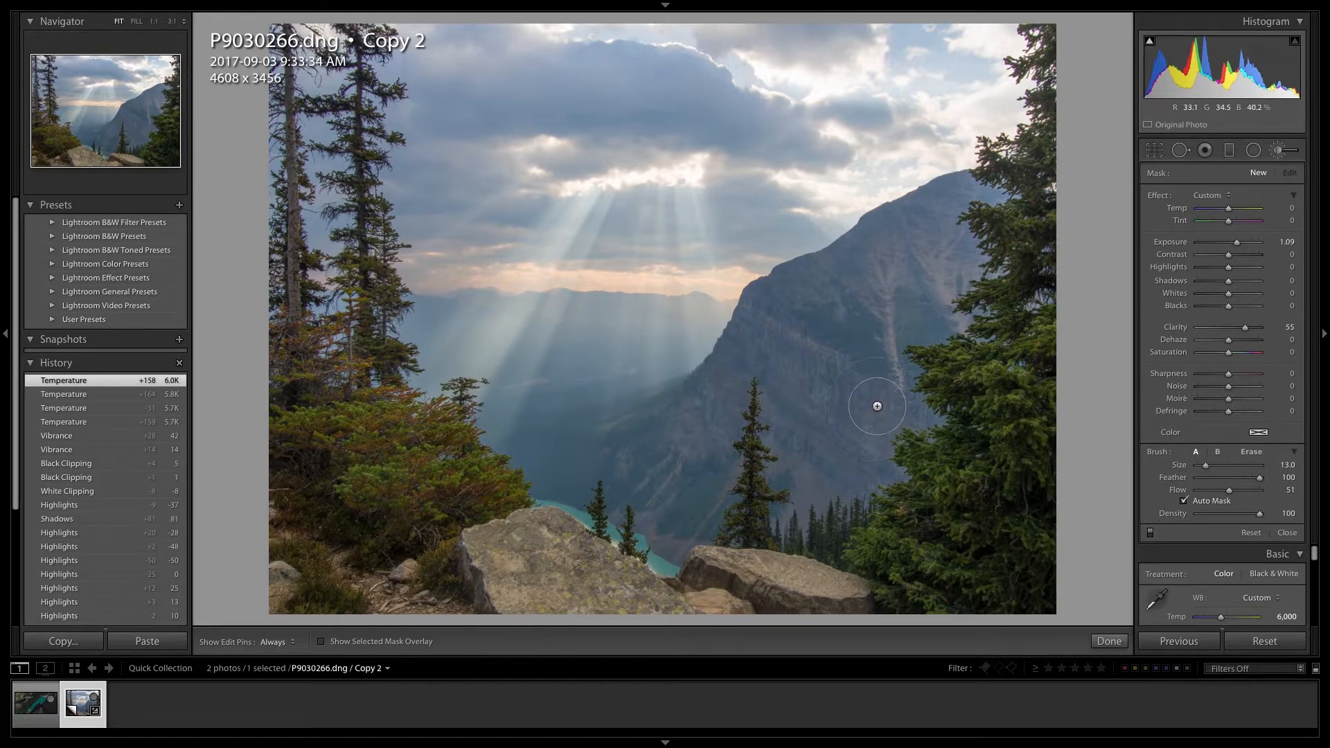
pyautogui.moveTo(1230, 491); pyautogui.dragTo(1220, 492)
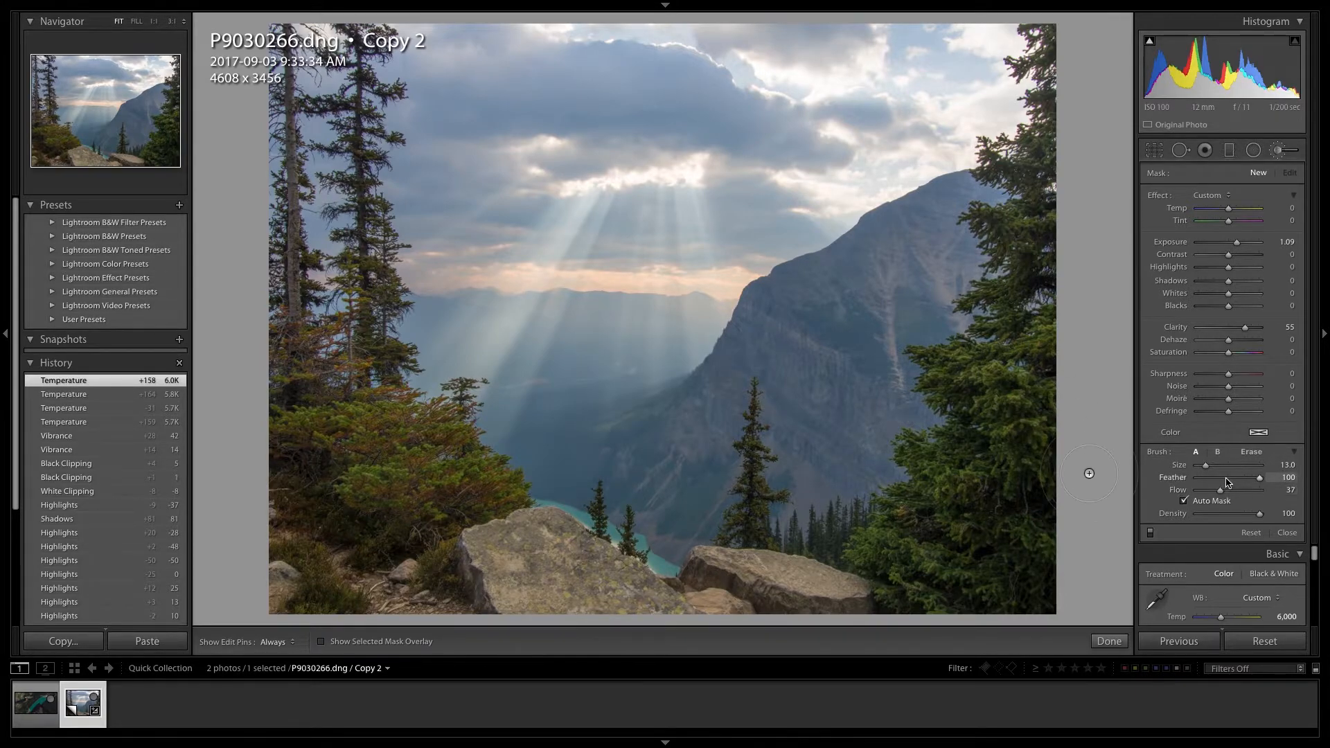
# - Paint the brush adjustment over the mountain face, from the summit down the rocky slope
pyautogui.moveTo(964, 220); pyautogui.dragTo(951, 219)
pyautogui.press('h')
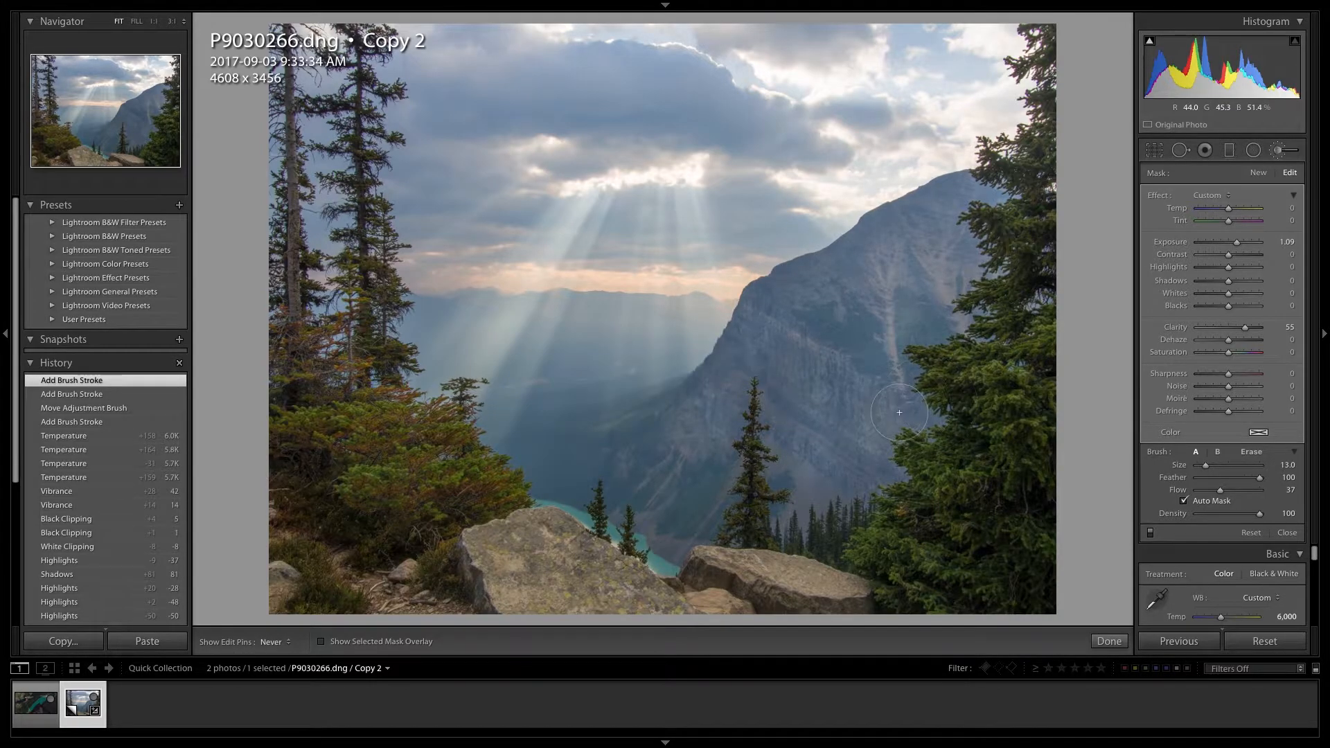
pyautogui.moveTo(895, 301); pyautogui.dragTo(896, 331)
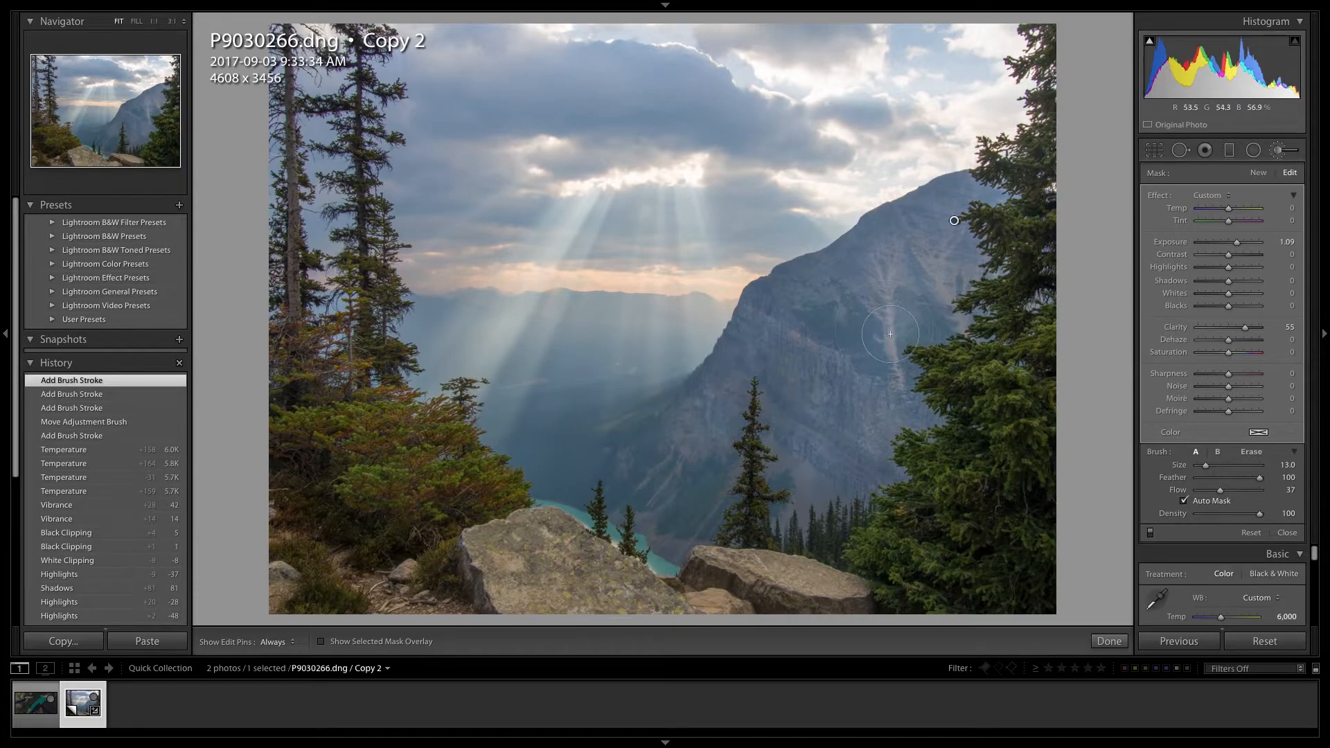
pyautogui.press('h')
pyautogui.moveTo(875, 322); pyautogui.dragTo(847, 333)
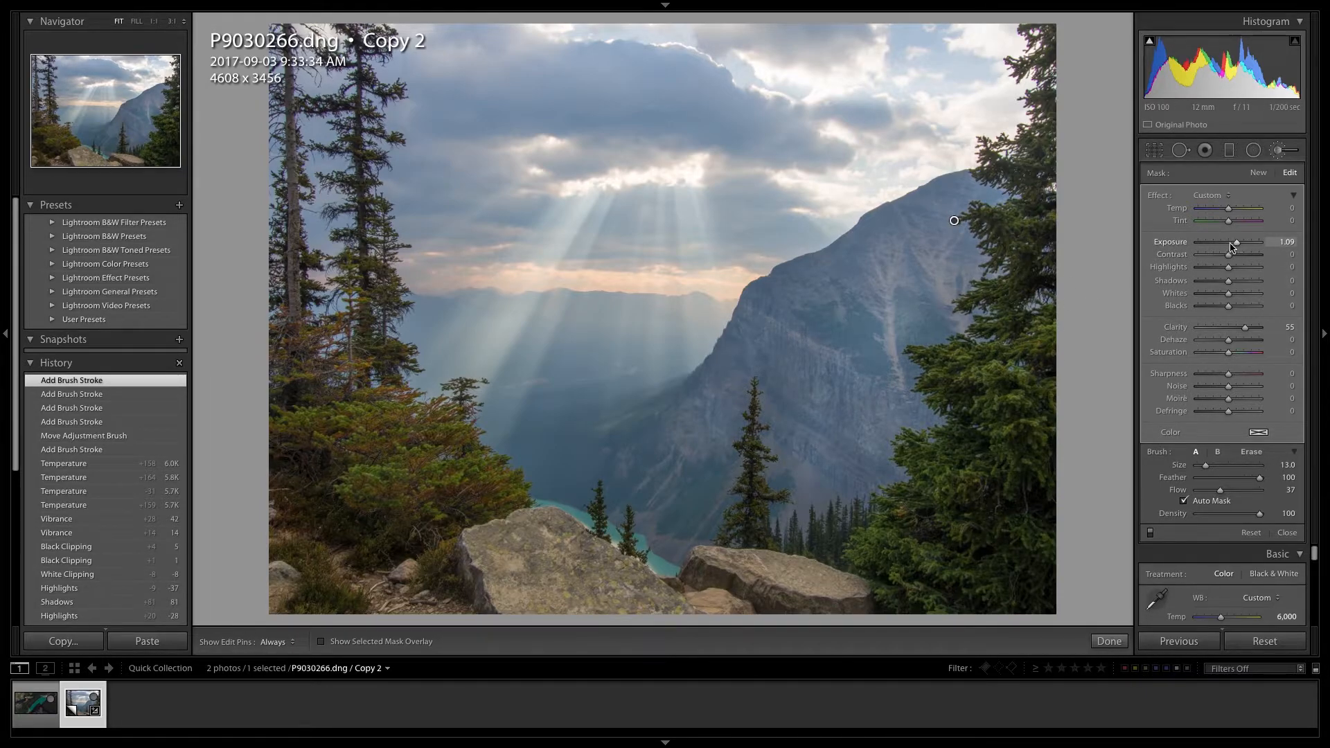
# - Reduce the mountain brush adjustment to Exposure 0.41 and Clarity 45, and finish the brush edit
pyautogui.moveTo(1235, 244); pyautogui.dragTo(1229, 244)
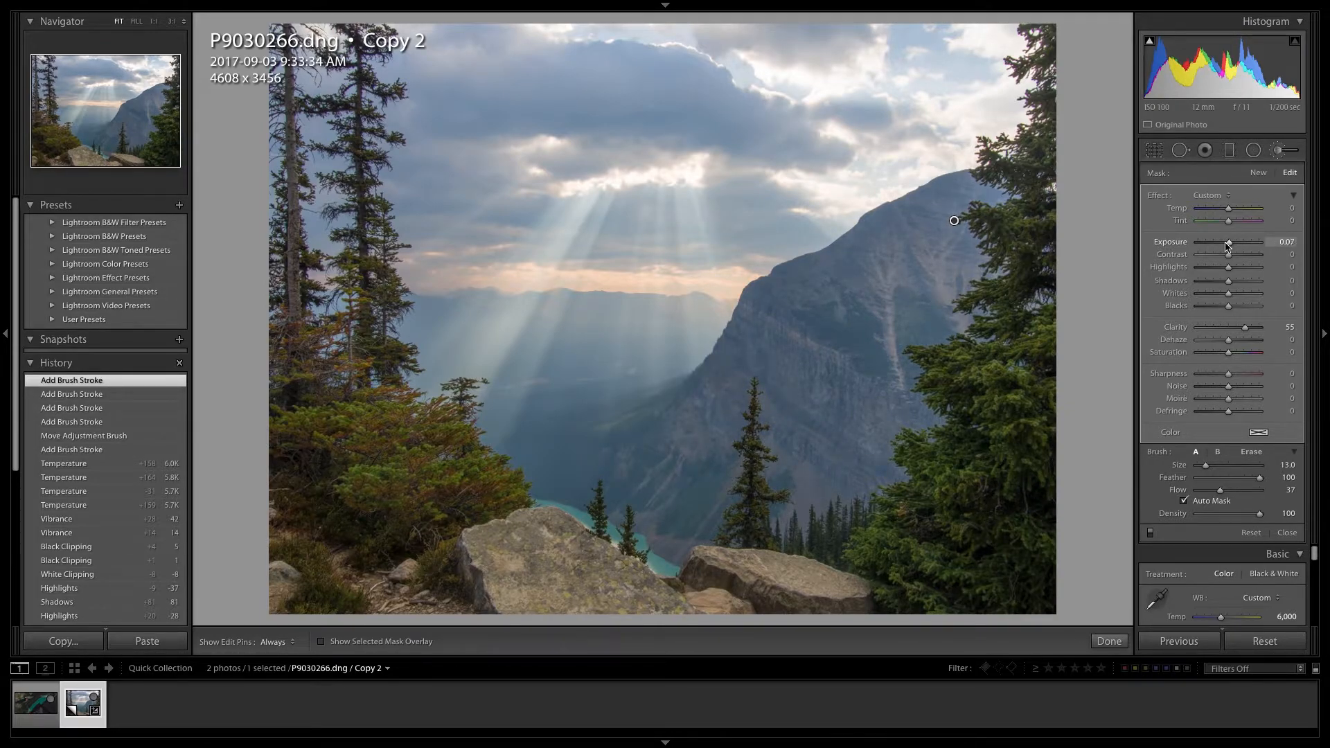
pyautogui.moveTo(1228, 245); pyautogui.dragTo(1232, 244)
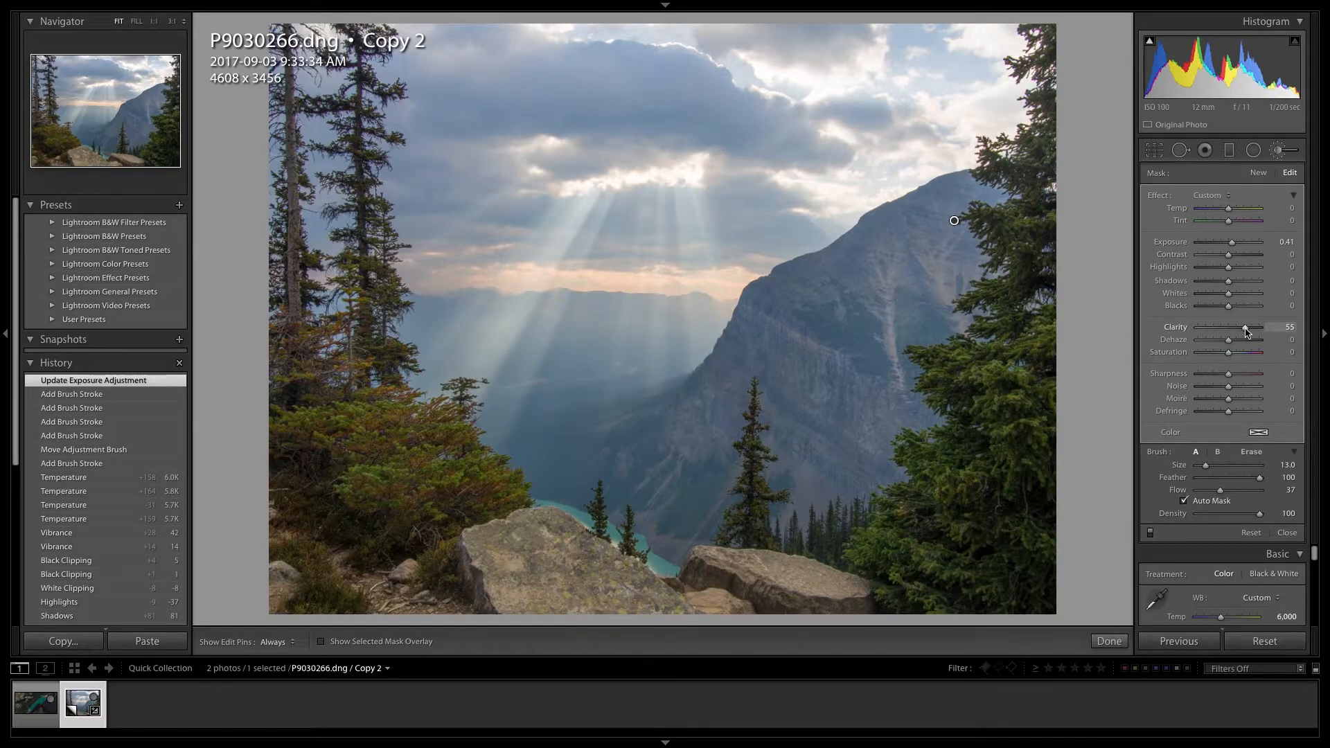
pyautogui.moveTo(1243, 332); pyautogui.dragTo(1244, 332)
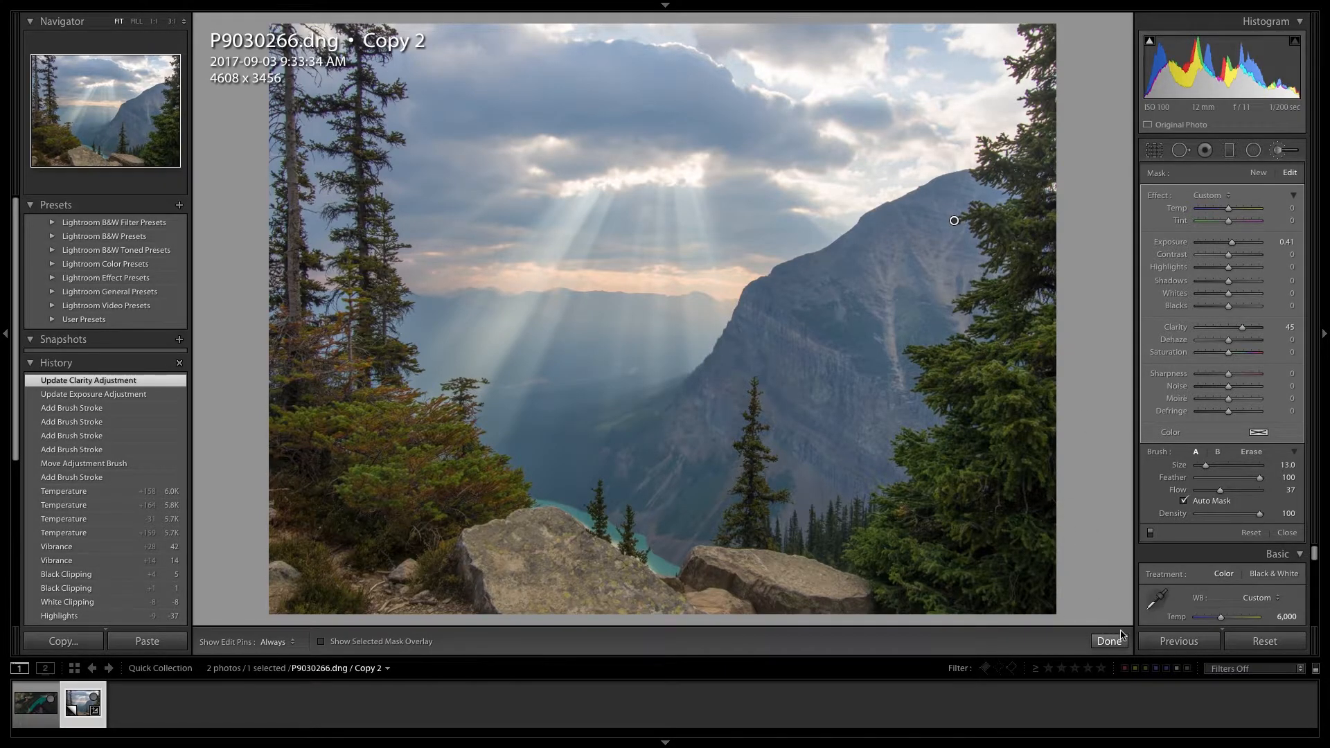
pyautogui.click(1108, 641)
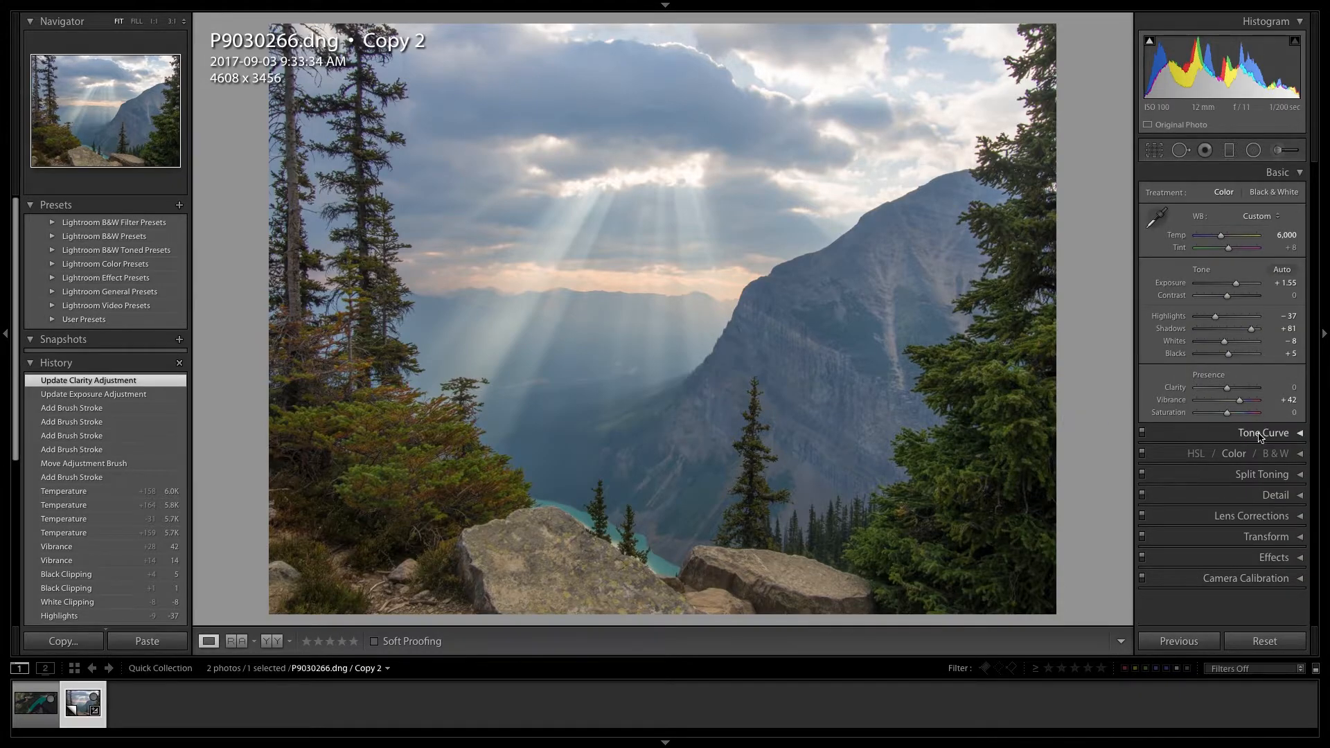
# - Sharpen the photo with a Masking of 47 and an Amount of 51, checking the edge mask preview
pyautogui.click(1265, 498)
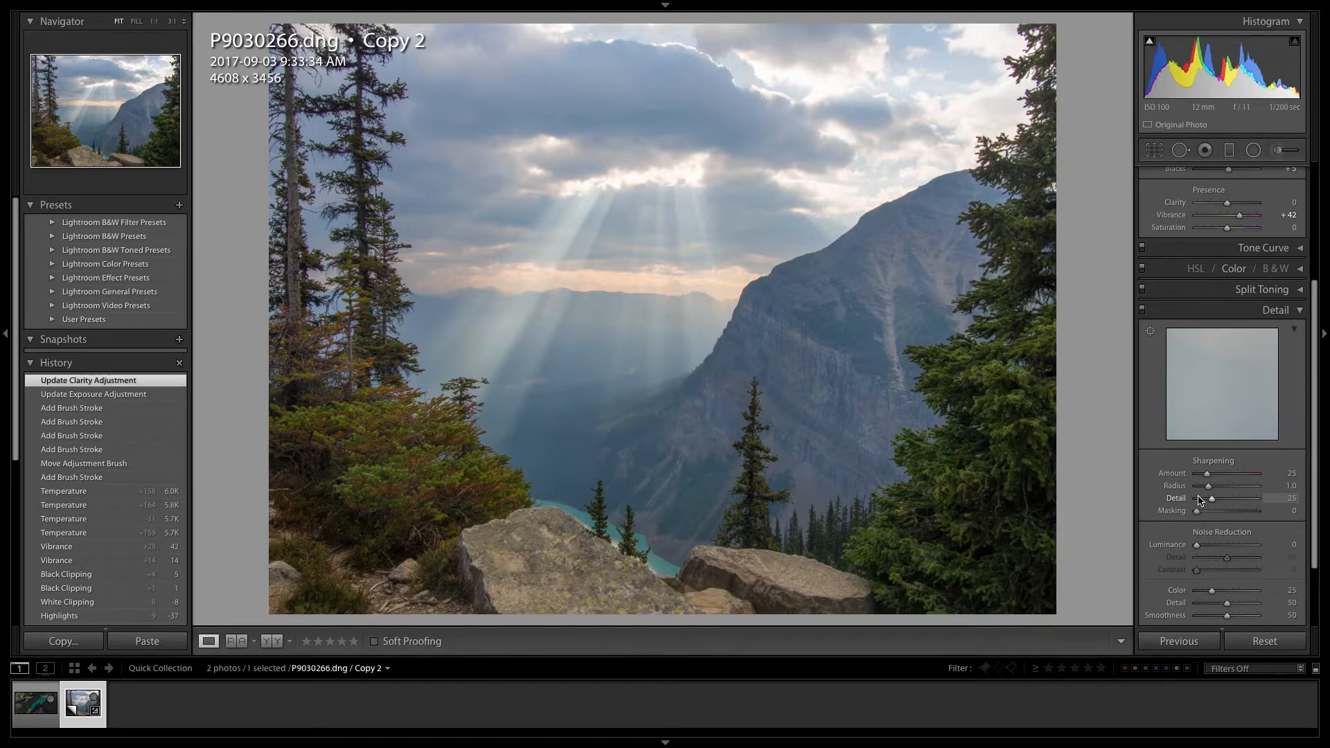
pyautogui.press('alt')
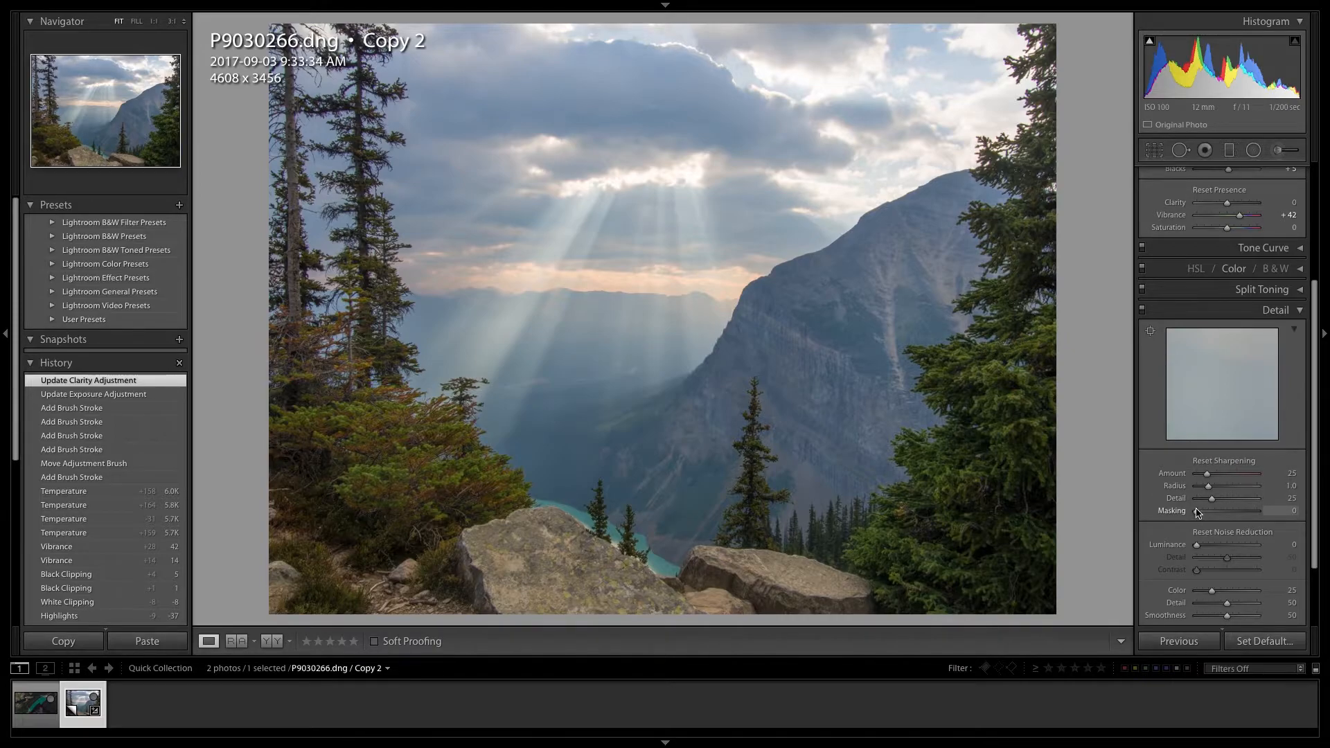
pyautogui.moveTo(1198, 513); pyautogui.dragTo(1224, 513)
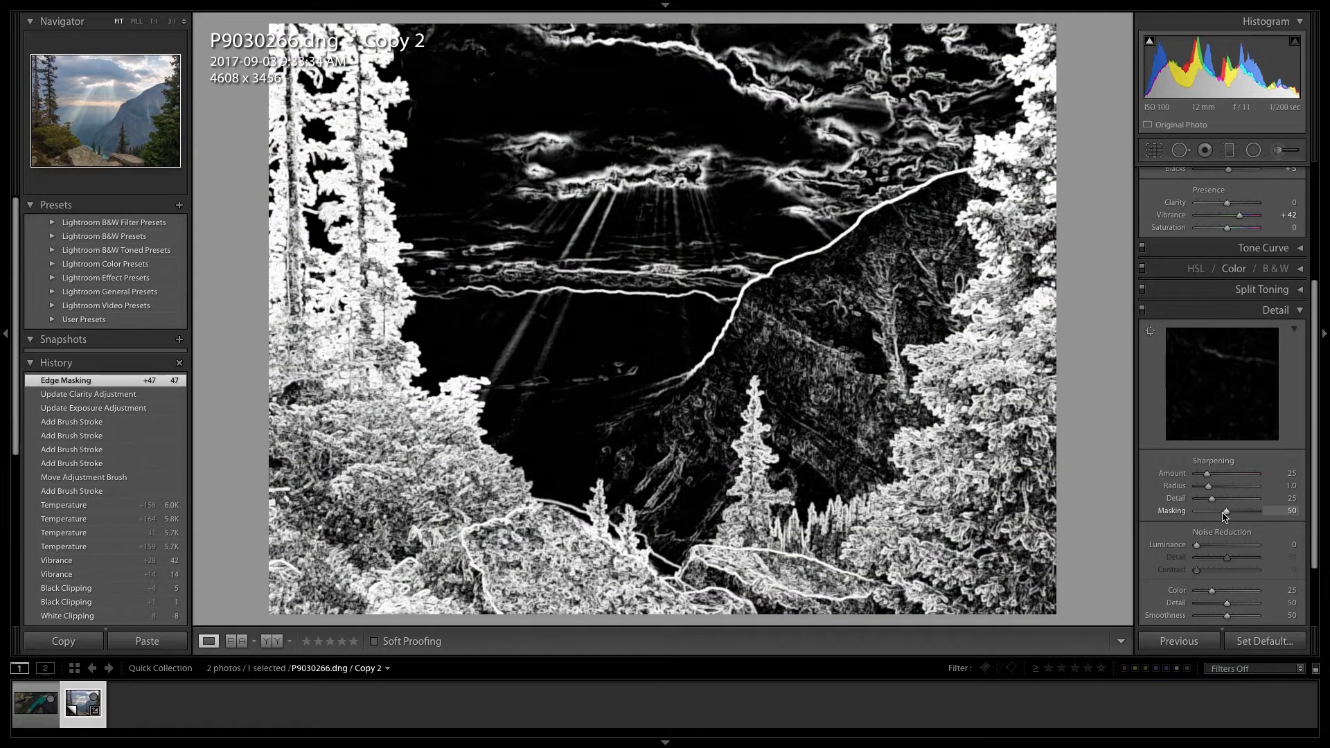
pyautogui.moveTo(1225, 514)
pyautogui.mouseDown()
pyautogui.moveTo(1213, 510)
pyautogui.moveTo(1225, 513)
pyautogui.mouseUp()
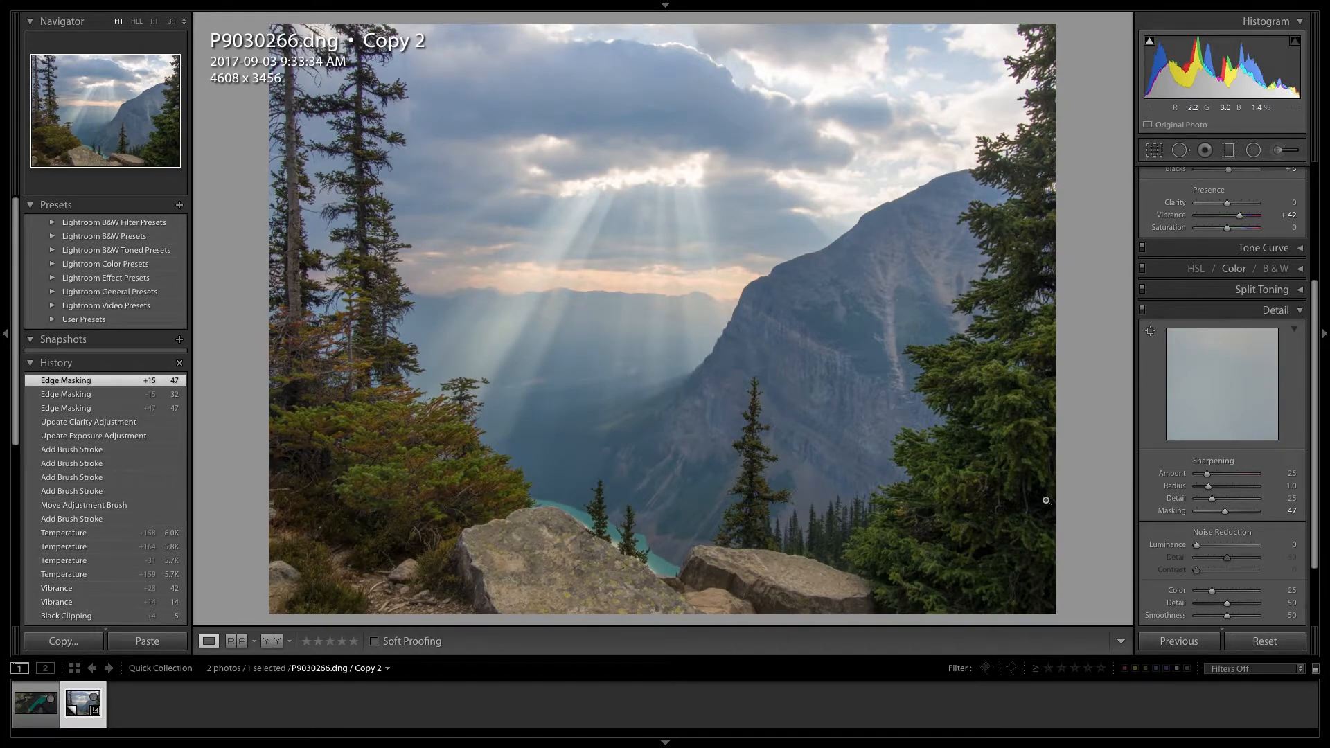
pyautogui.moveTo(1207, 473); pyautogui.dragTo(1225, 476)
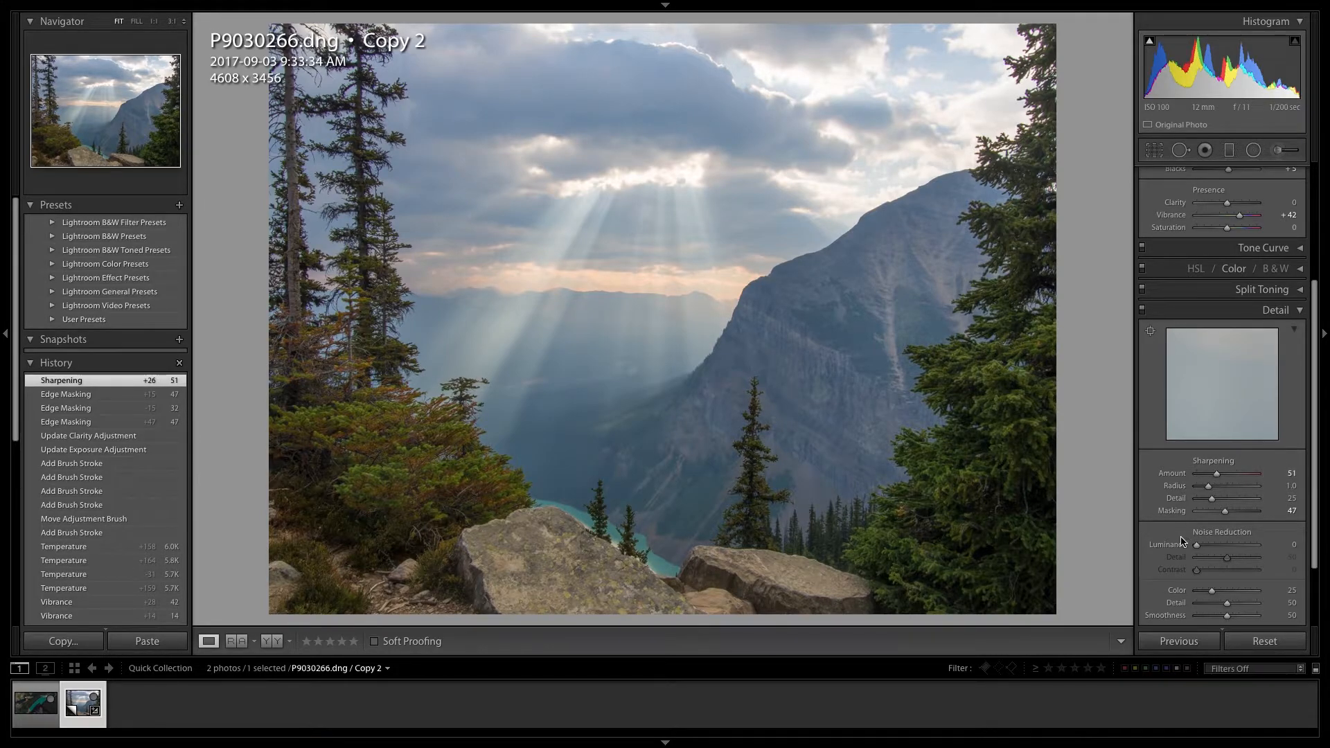
# - Set sharpening Masking to 57 and Luminance noise reduction to 23, judging the mountain detail at 1:1
pyautogui.click(849, 392)
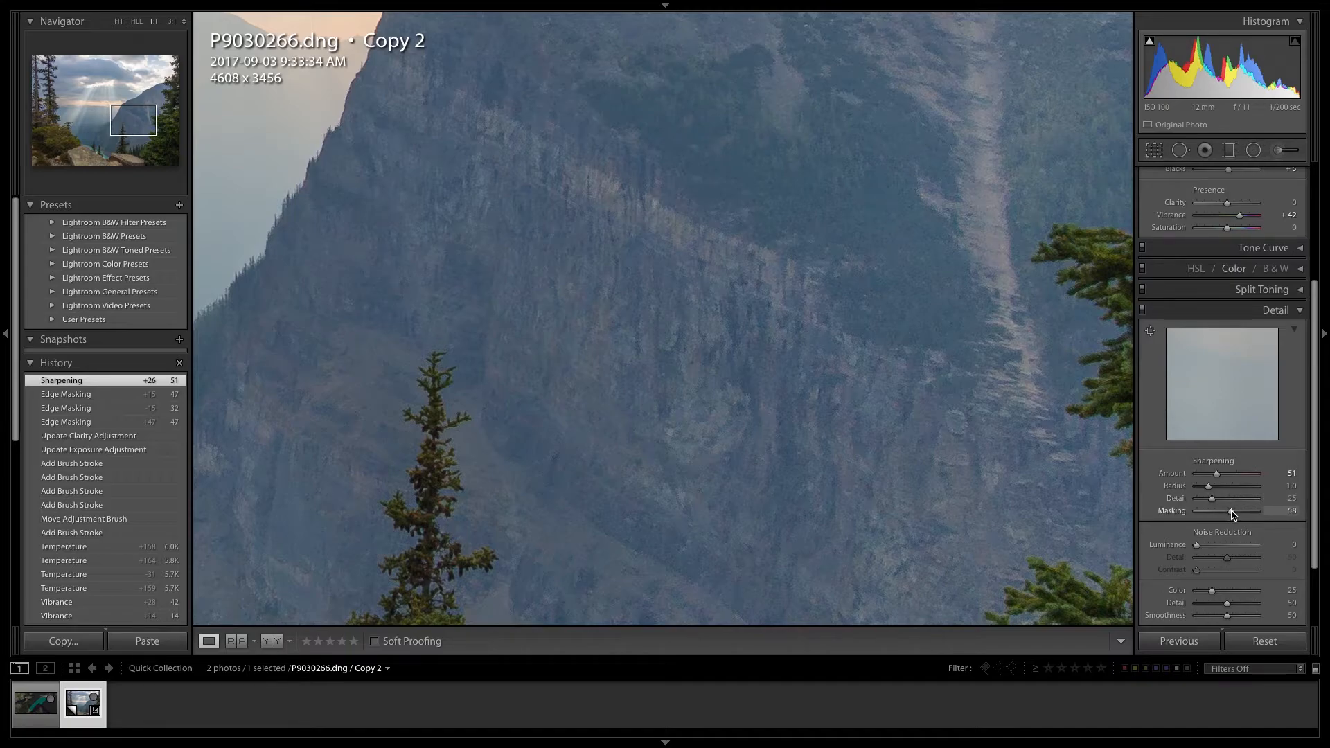
pyautogui.moveTo(1228, 511); pyautogui.dragTo(1227, 510)
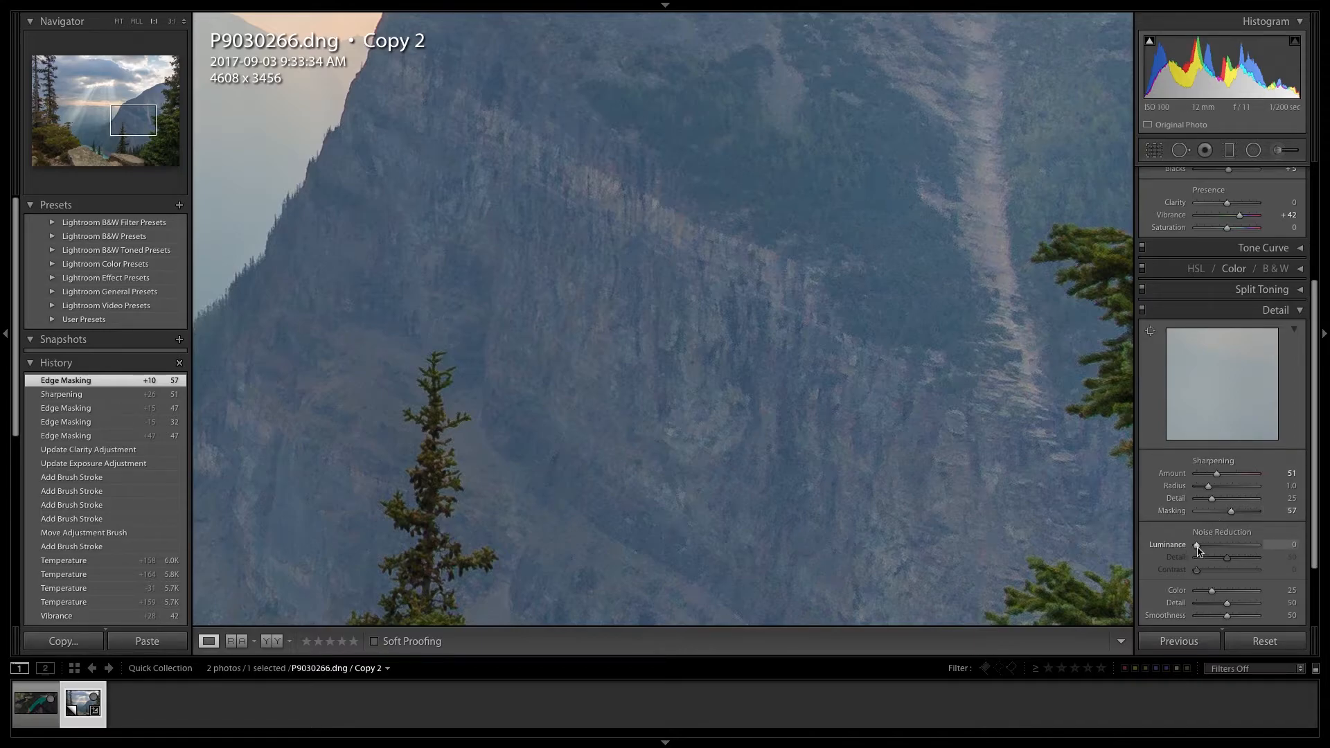
pyautogui.moveTo(1198, 551); pyautogui.dragTo(1212, 547)
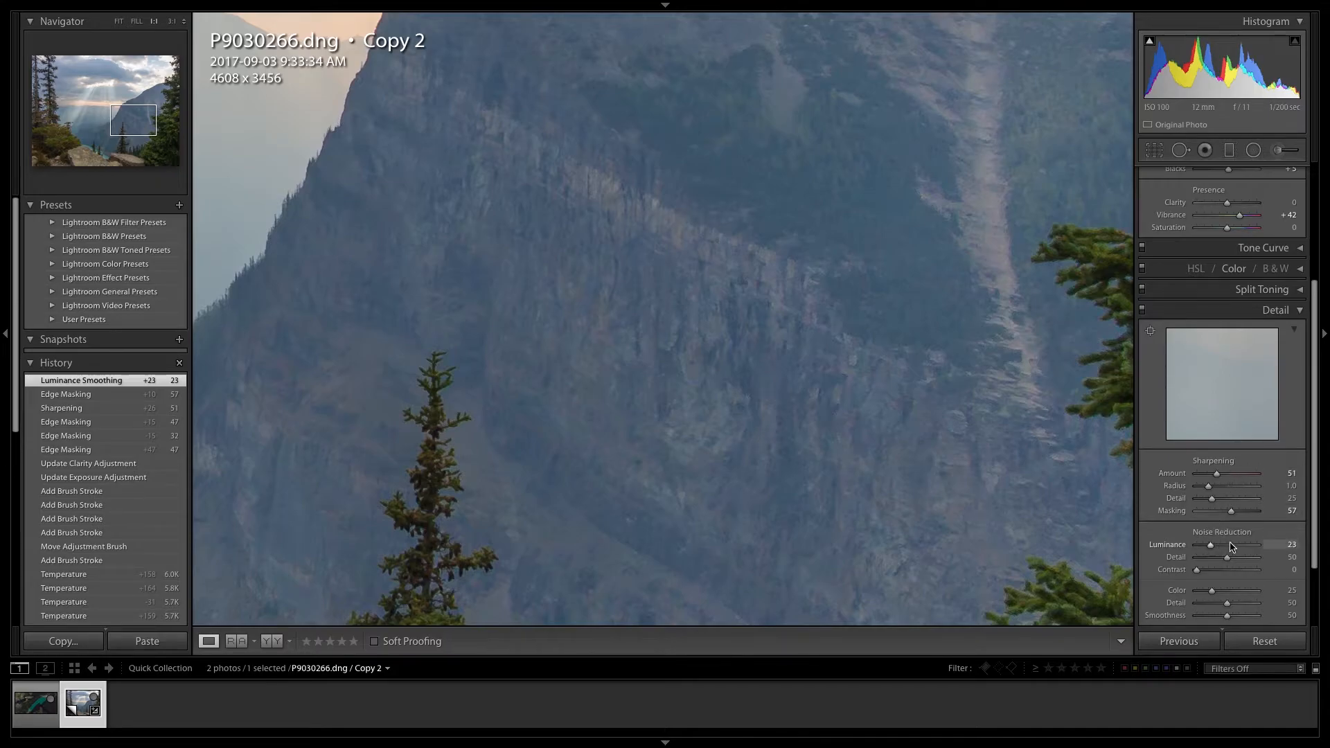
pyautogui.click(946, 451)
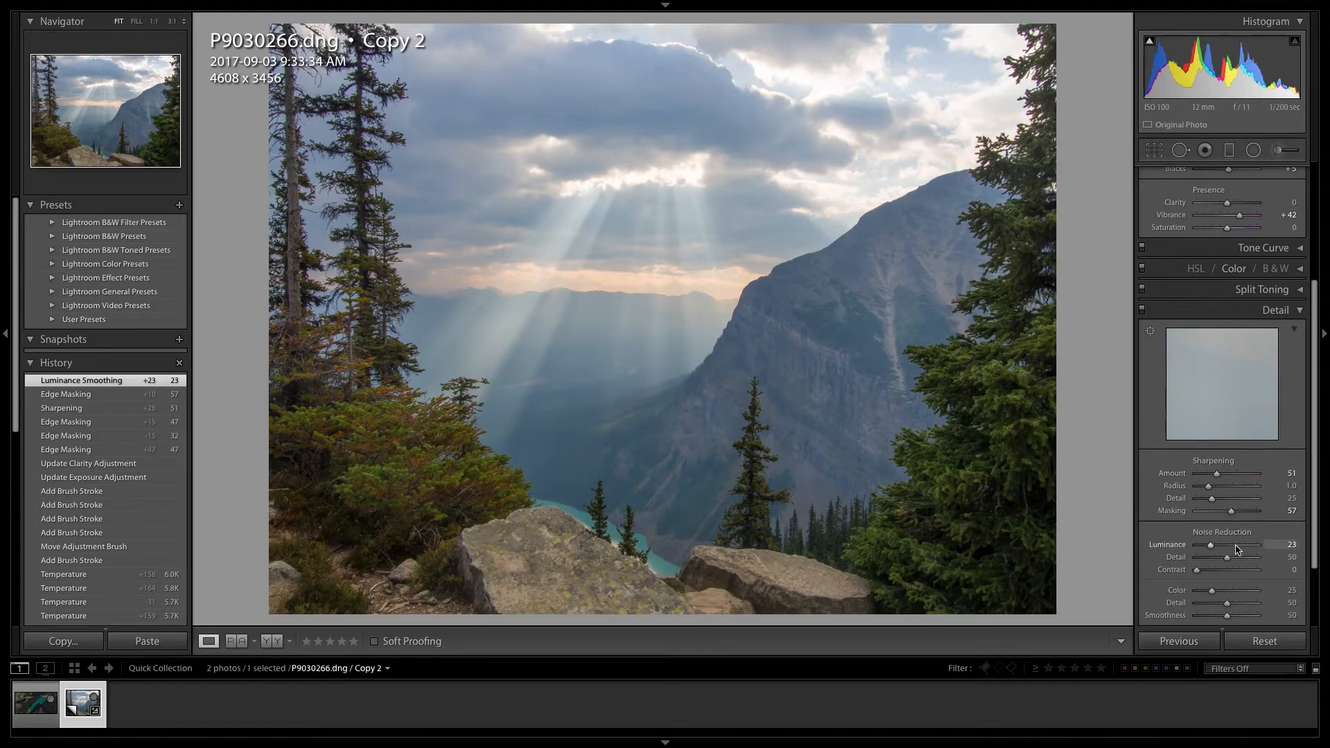
pyautogui.click(1278, 313)
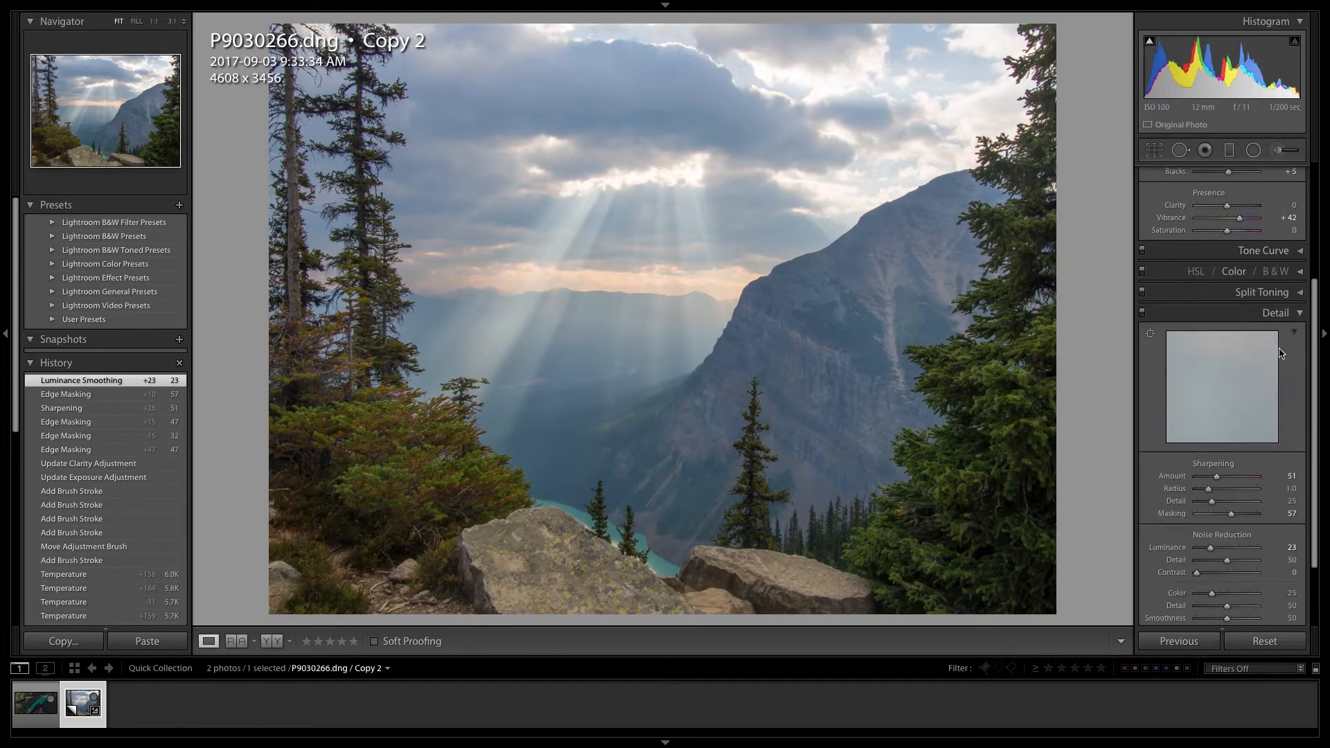
pyautogui.click(1278, 313)
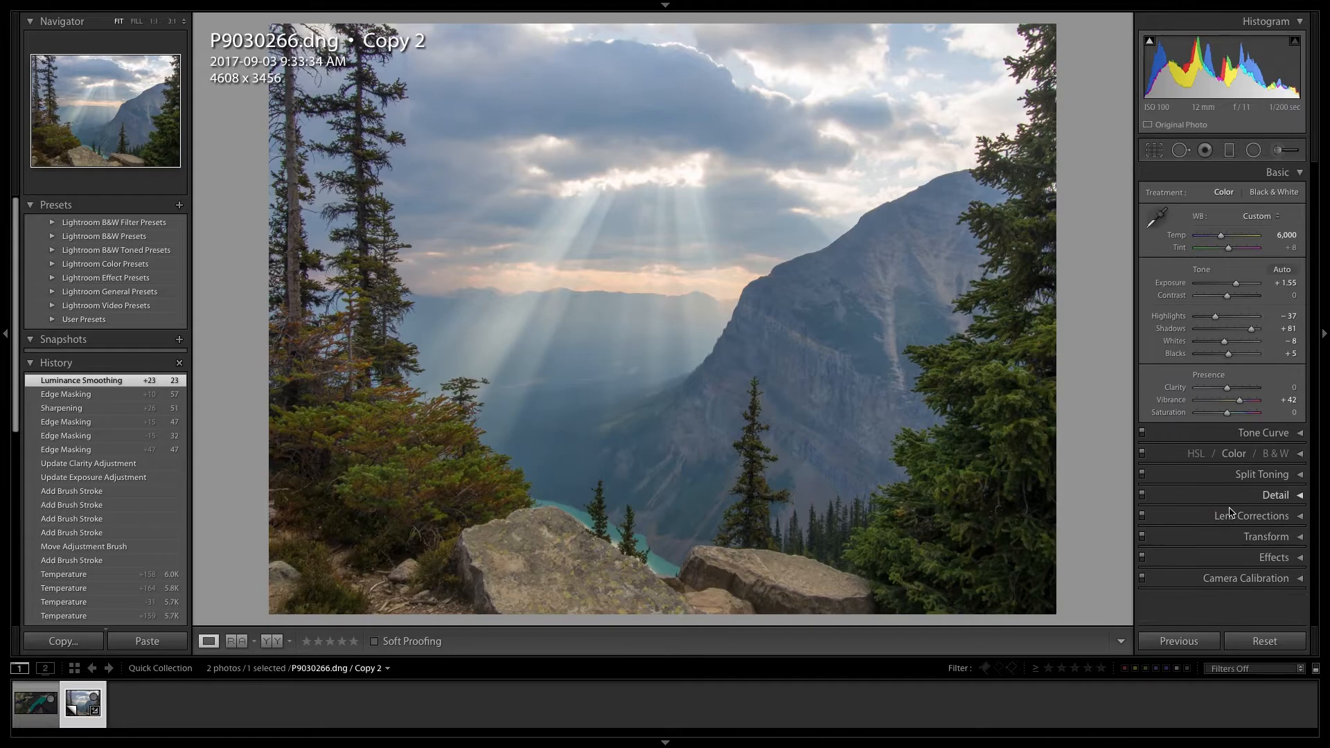
# - Defringe the photo manually with a purple amount of 5 and a green amount of 3, inspecting the mountain ridge at 1:1
pyautogui.click(1260, 516)
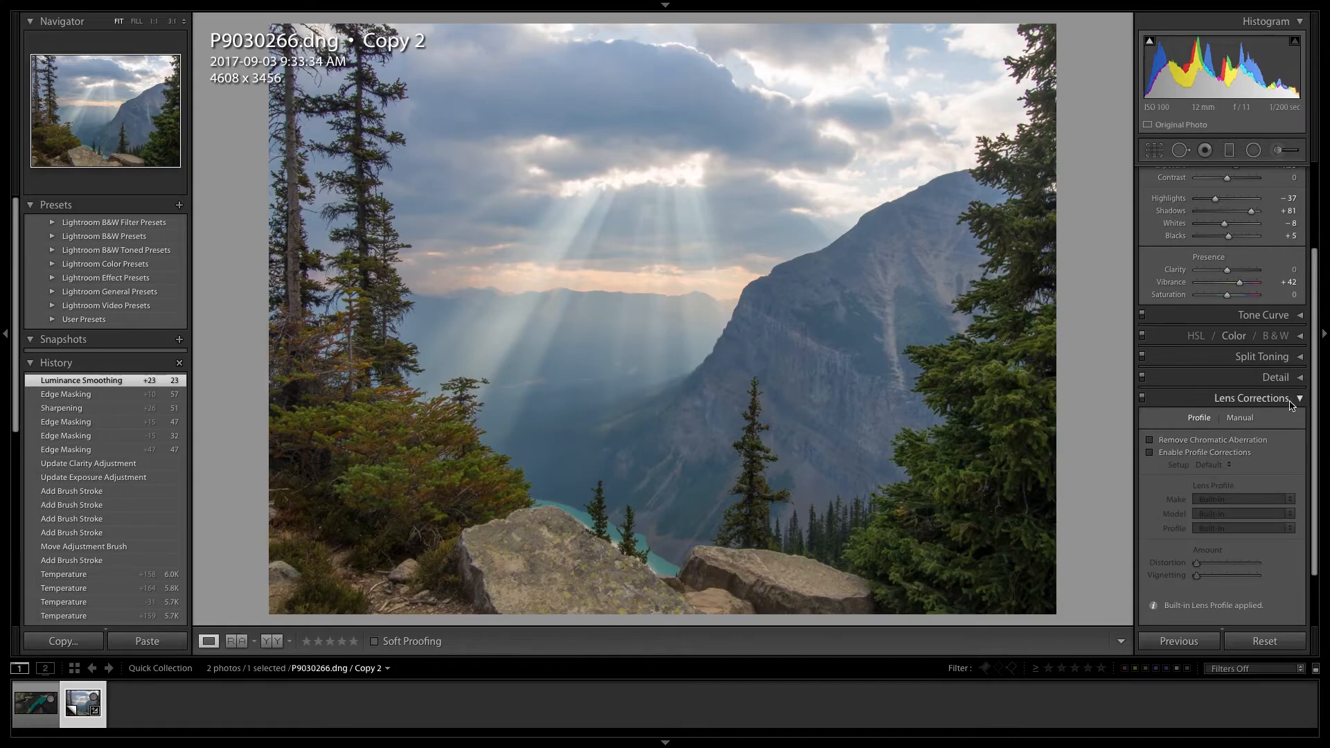
pyautogui.click(1239, 417)
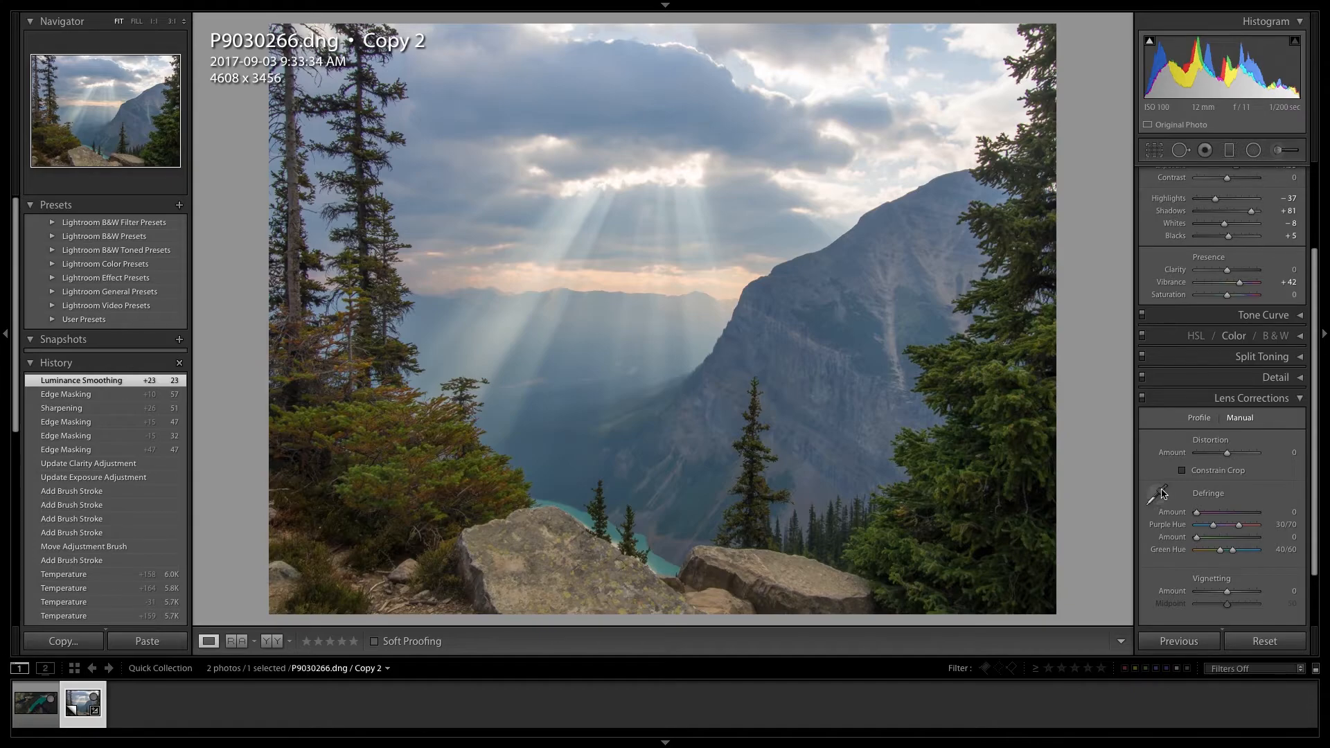
pyautogui.click(893, 213)
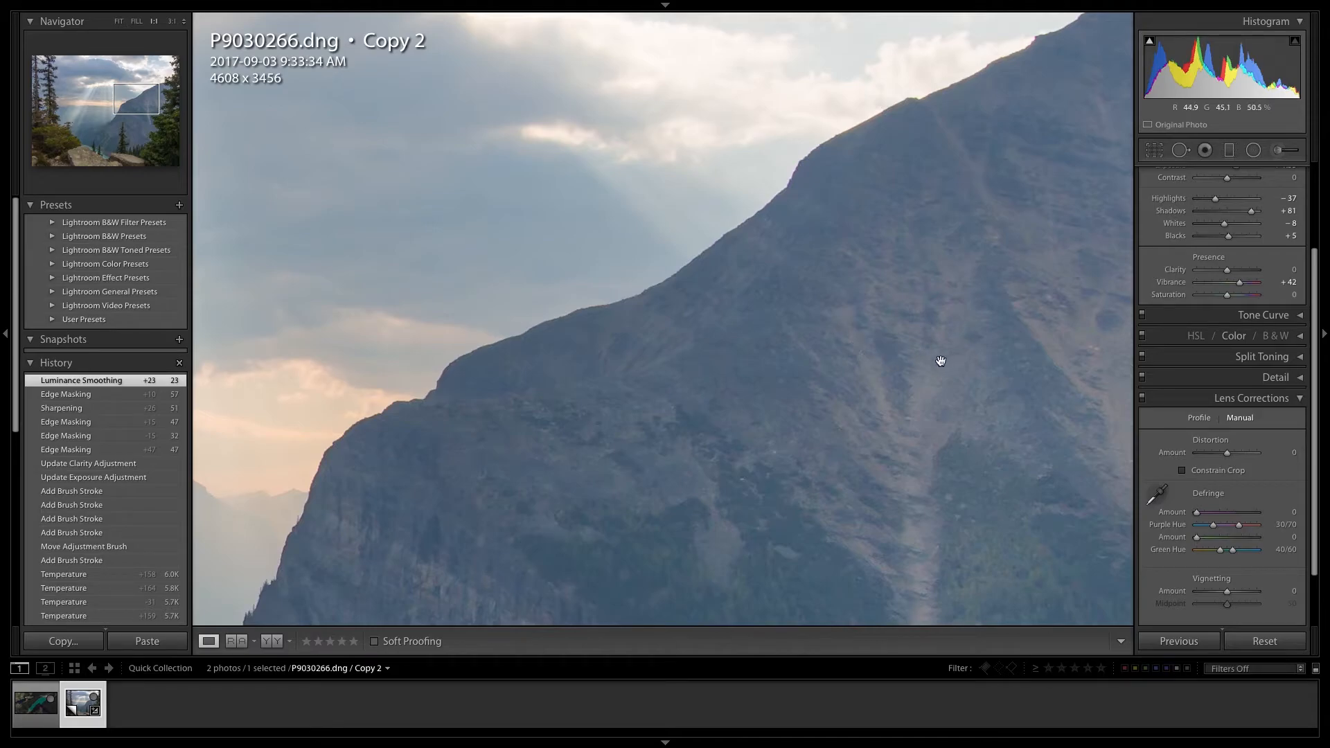
pyautogui.moveTo(1196, 515); pyautogui.dragTo(1215, 511)
pyautogui.click(1213, 515)
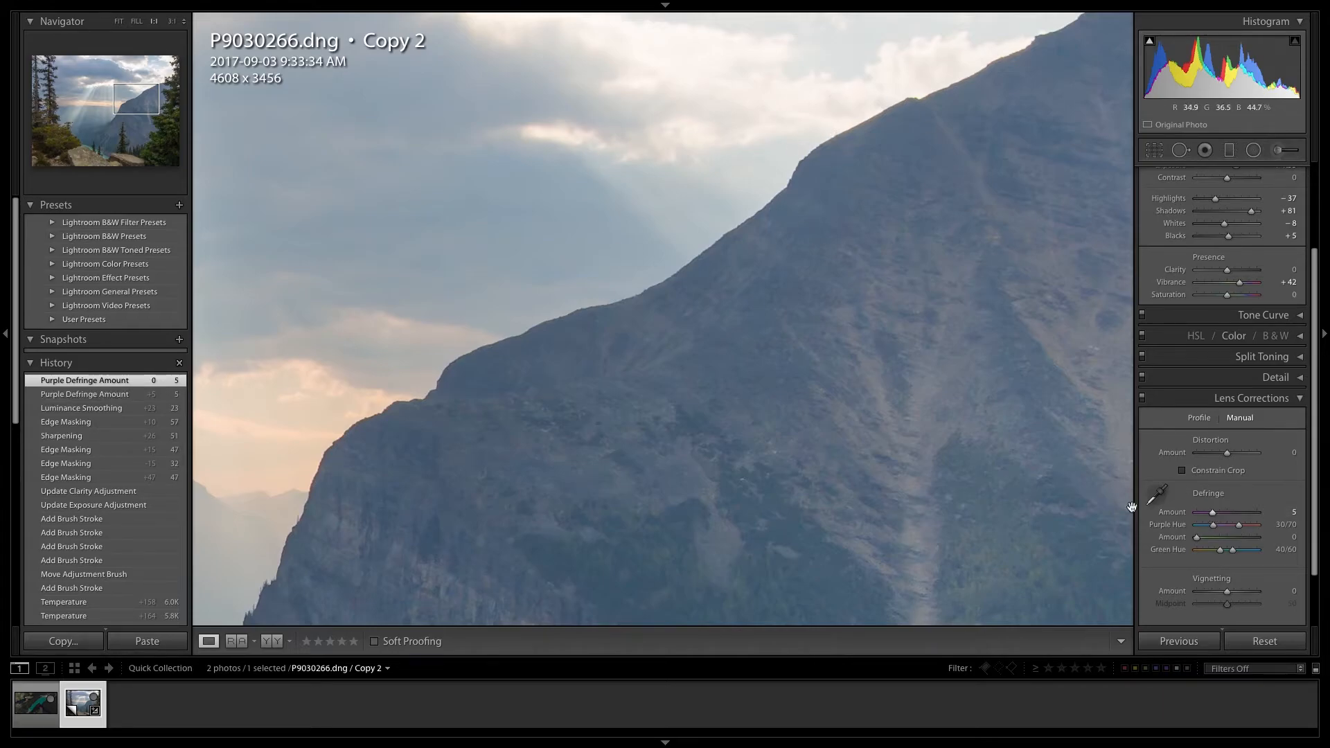
pyautogui.moveTo(1199, 541); pyautogui.dragTo(1206, 541)
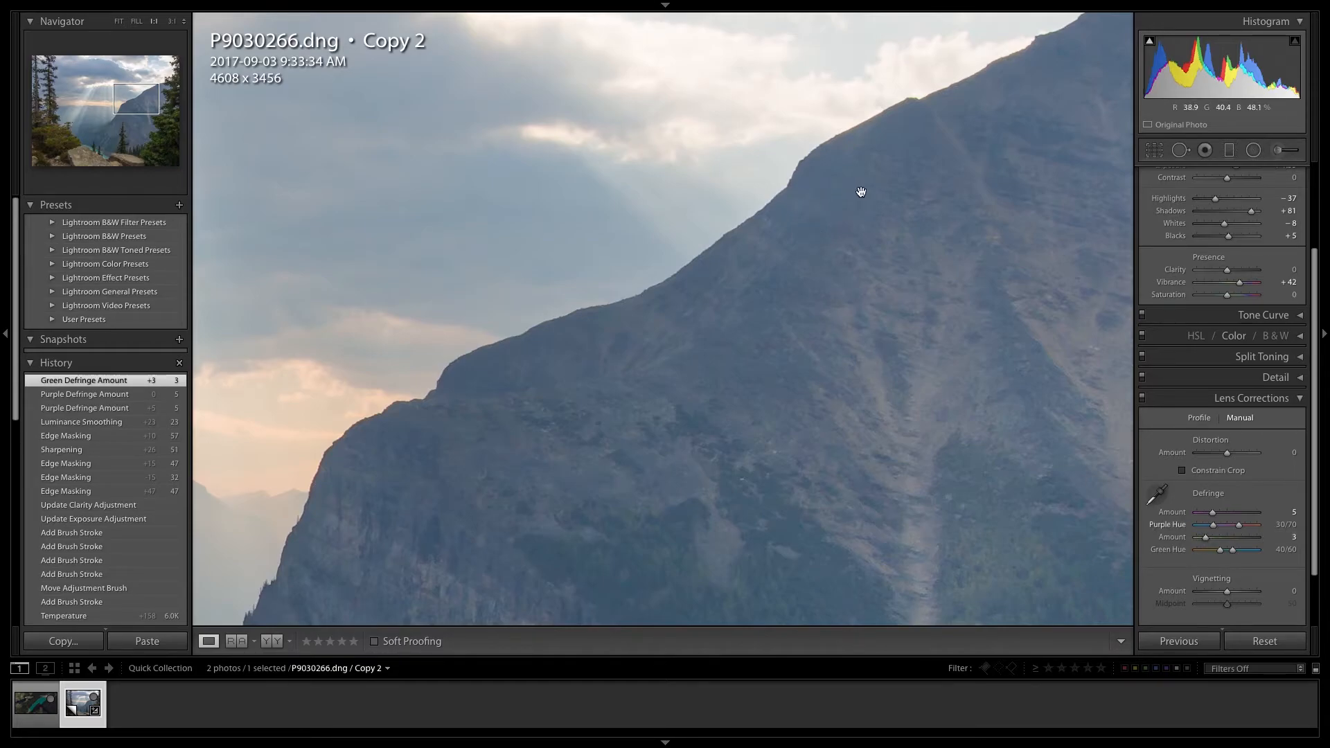
pyautogui.moveTo(865, 238); pyautogui.dragTo(855, 236)
pyautogui.moveTo(758, 280); pyautogui.dragTo(766, 282)
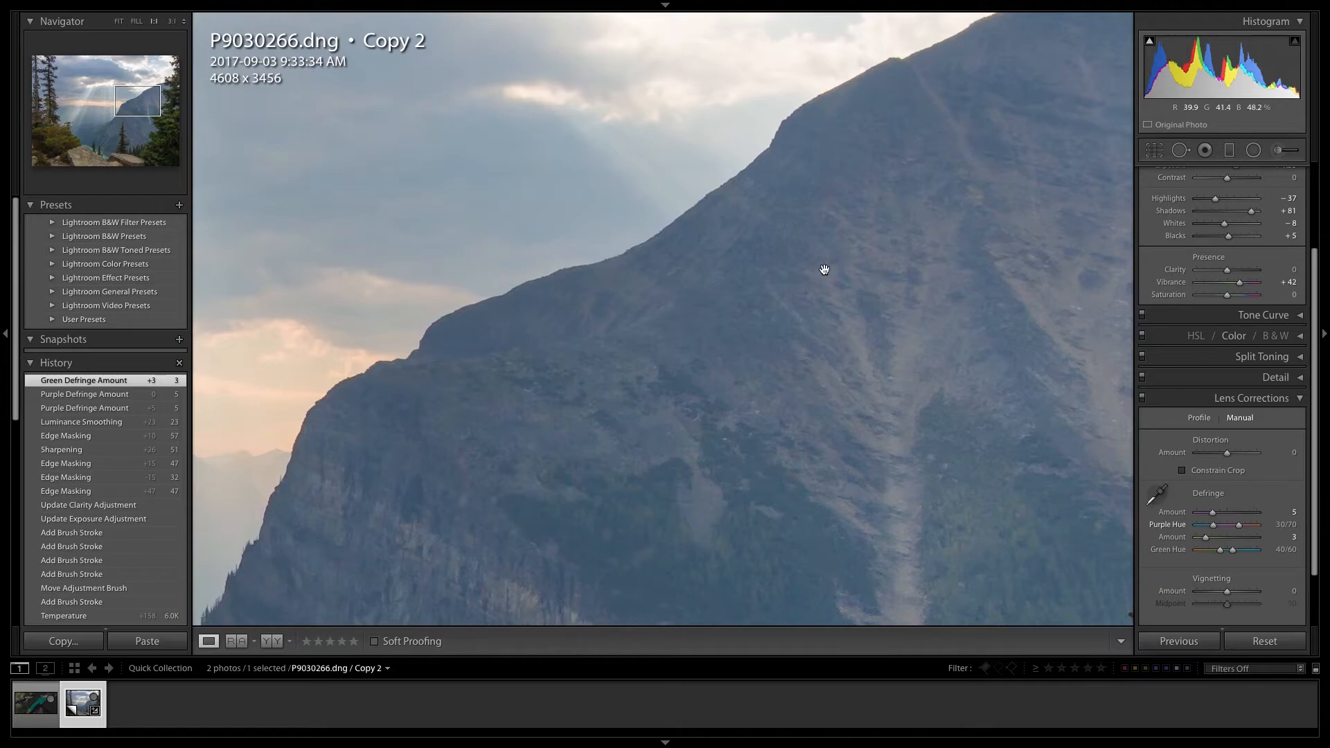
pyautogui.click(779, 304)
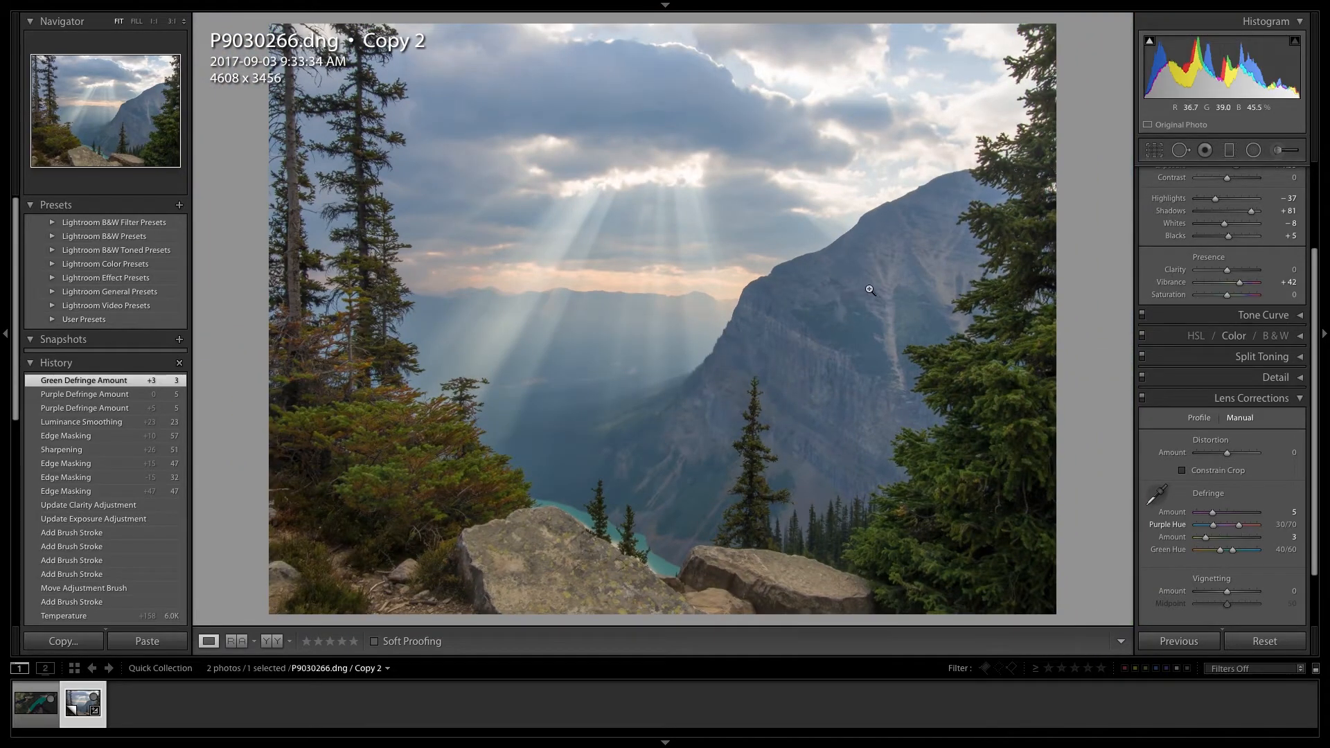
pyautogui.click(1247, 402)
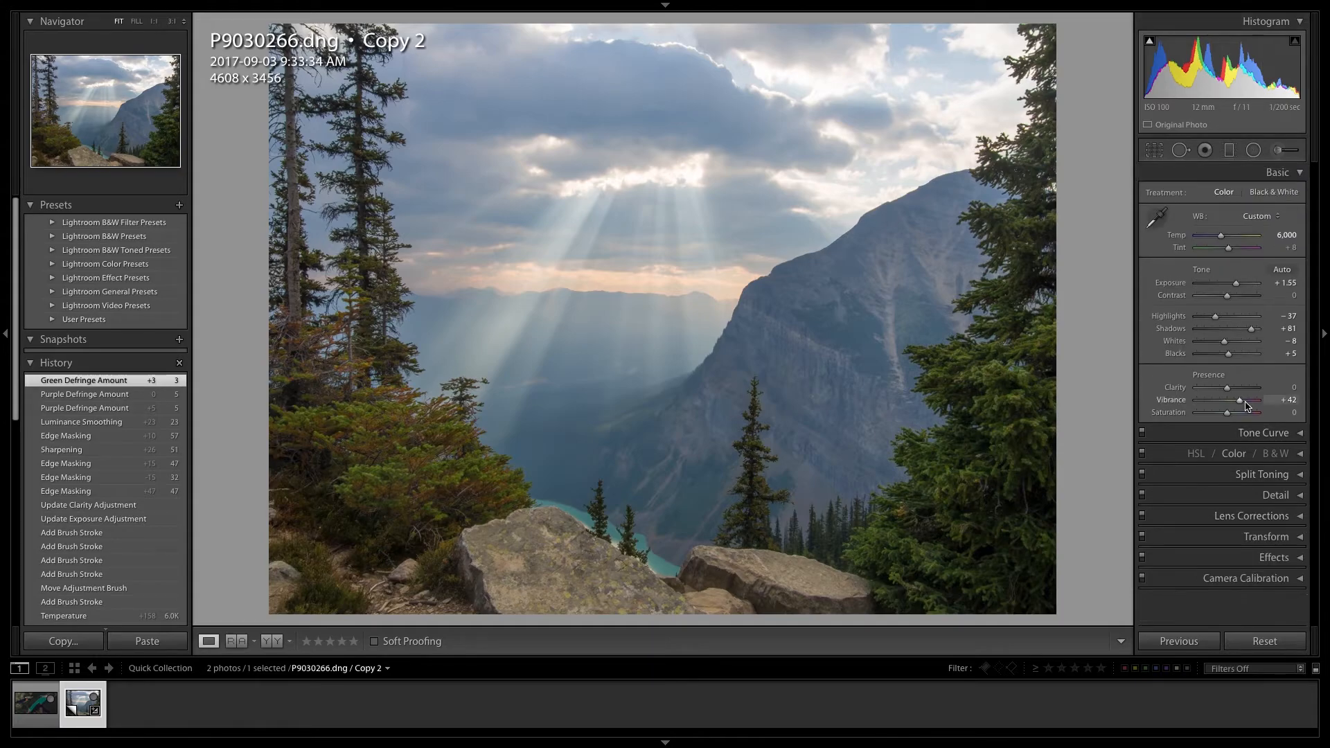
pyautogui.click(1241, 539)
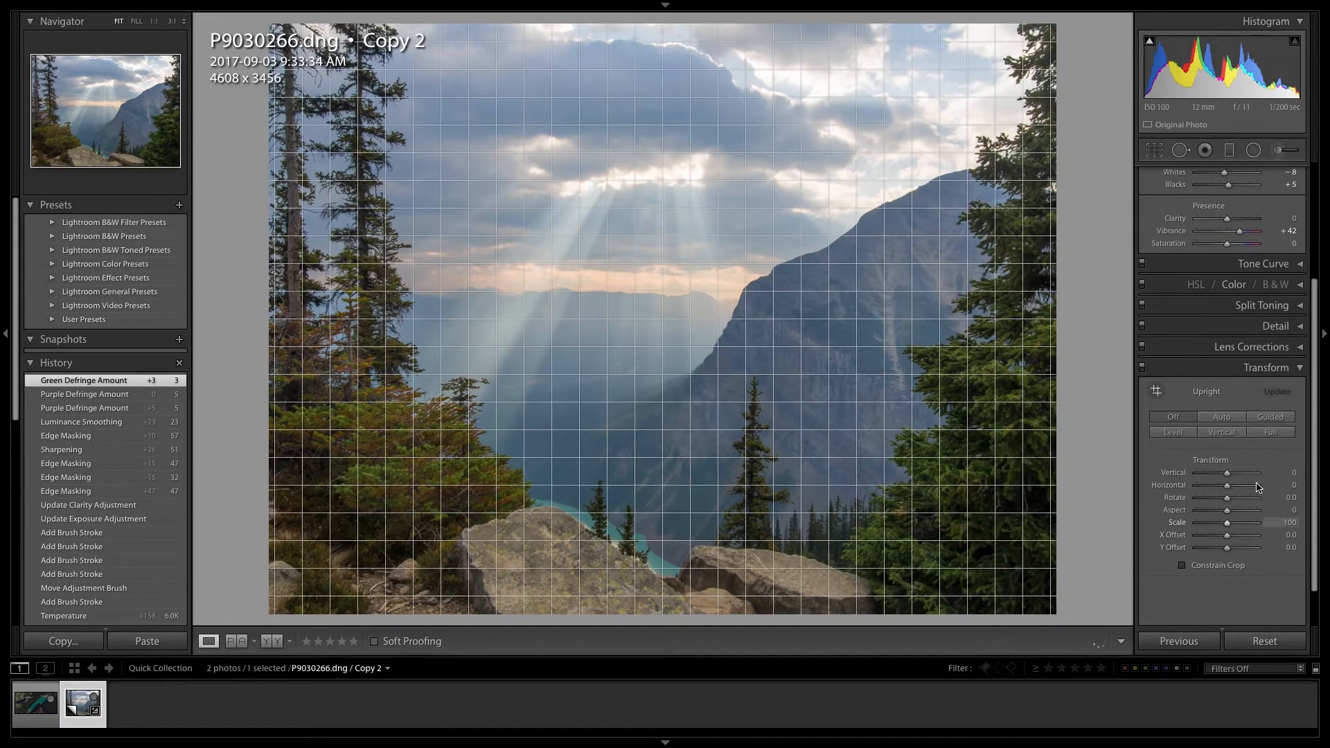
pyautogui.click(1272, 378)
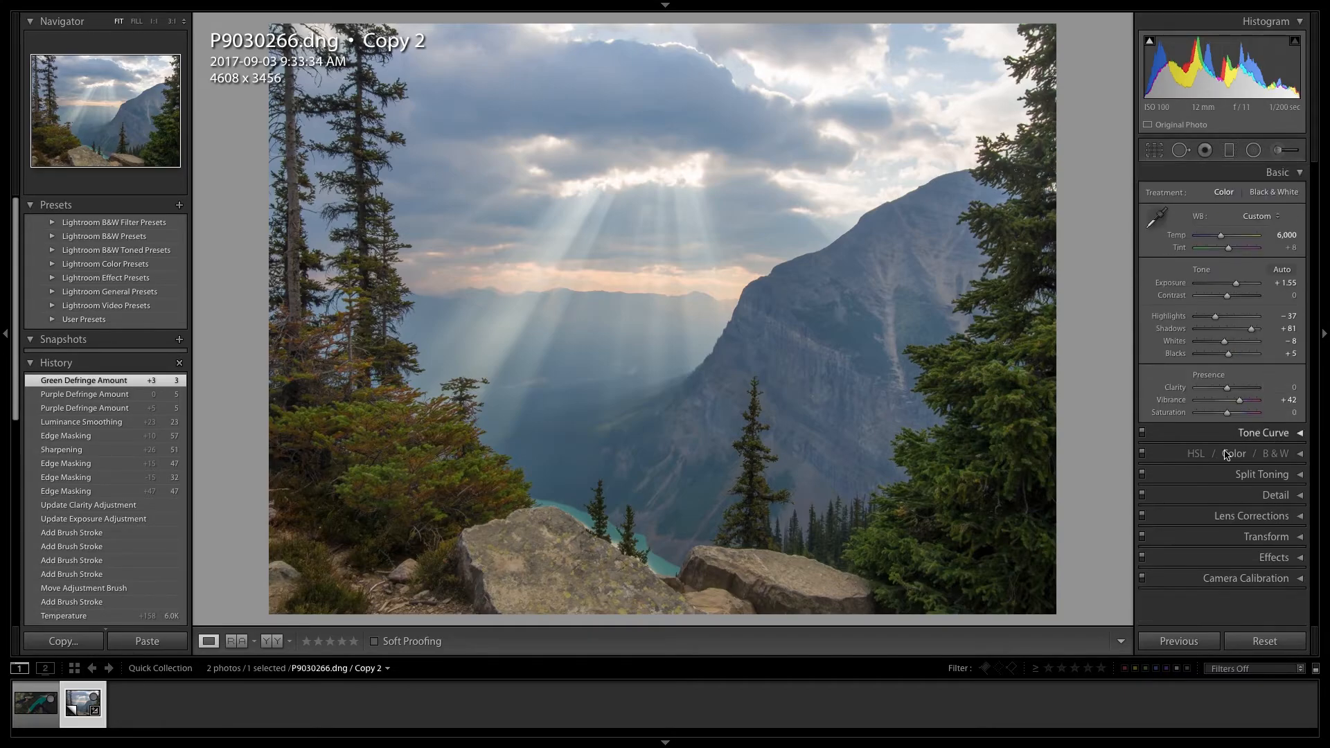
# - Try a post-crop vignette amount of -9 and reset it to 0
pyautogui.click(1220, 558)
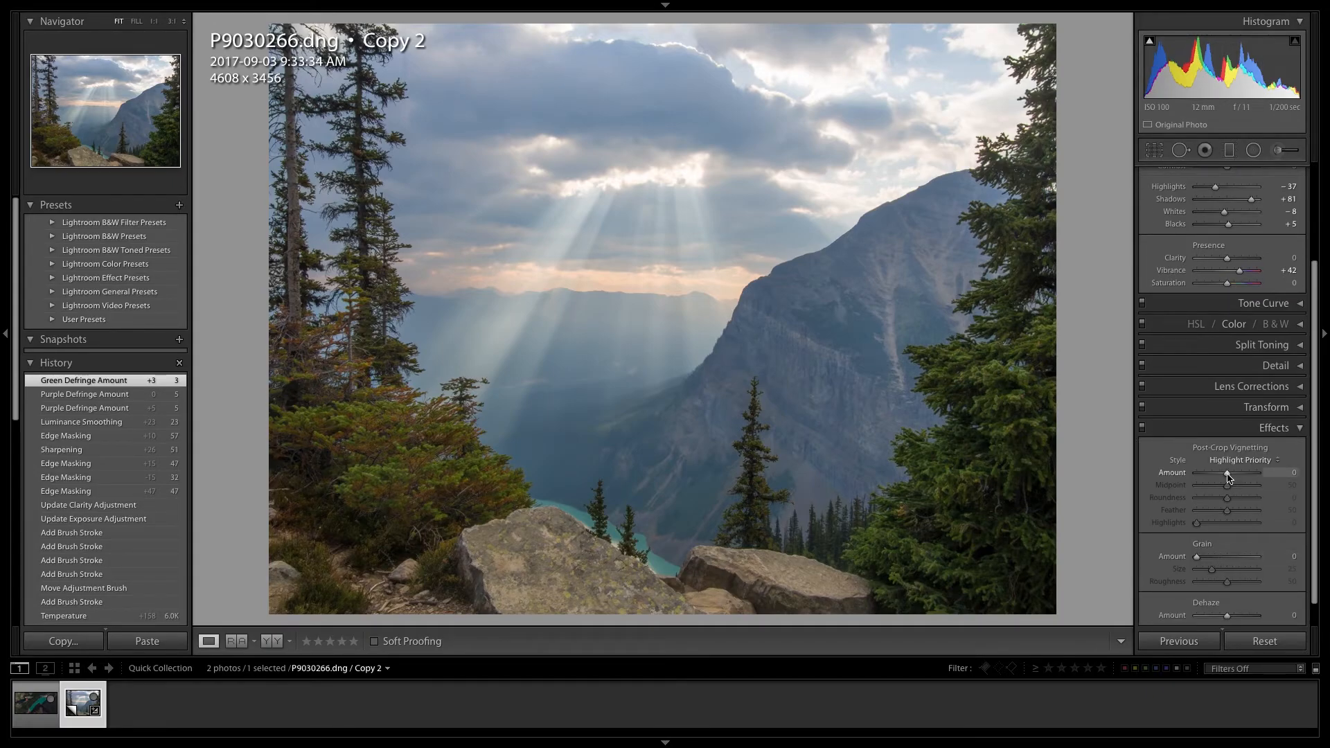
pyautogui.moveTo(1226, 477); pyautogui.dragTo(1226, 477)
pyautogui.doubleClick(1179, 472)
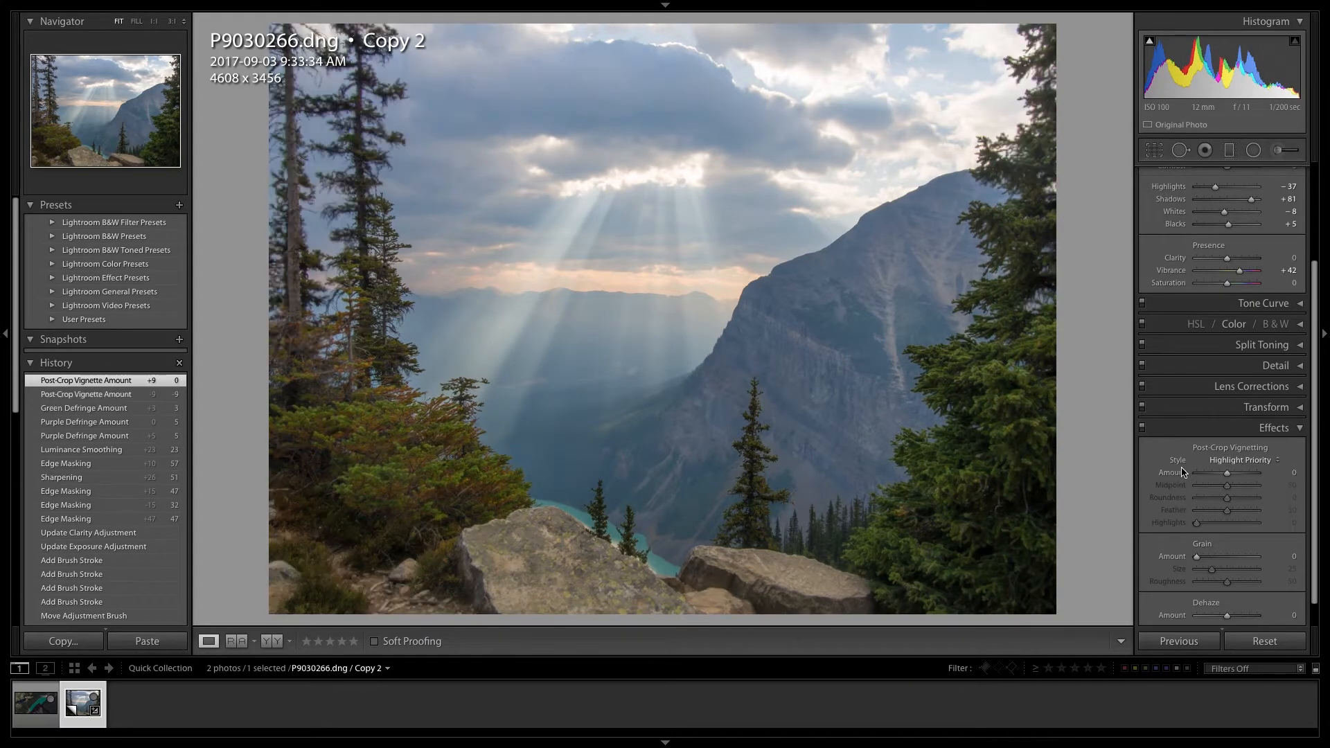
pyautogui.click(1252, 434)
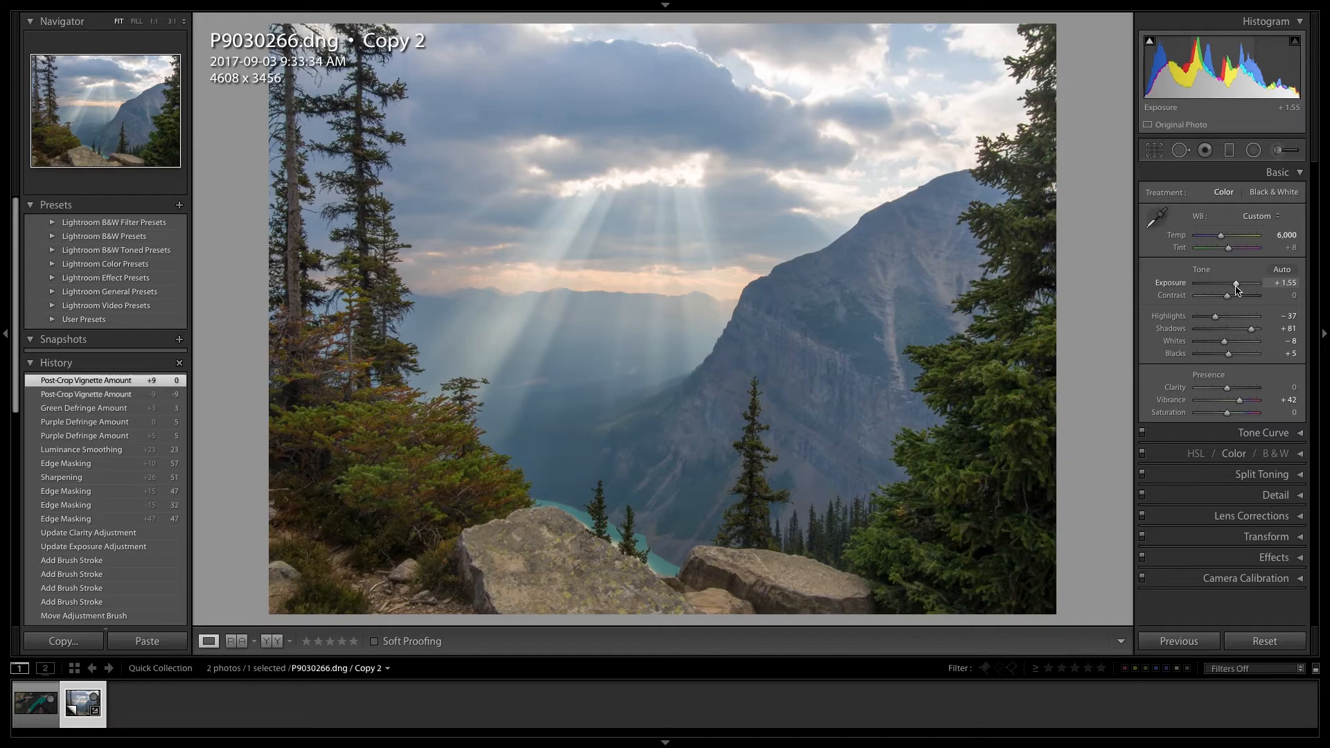
# - Set the photo's Exposure to +1.90, Highlights to -77 and Clarity to +12
pyautogui.moveTo(1238, 291); pyautogui.dragTo(1238, 286)
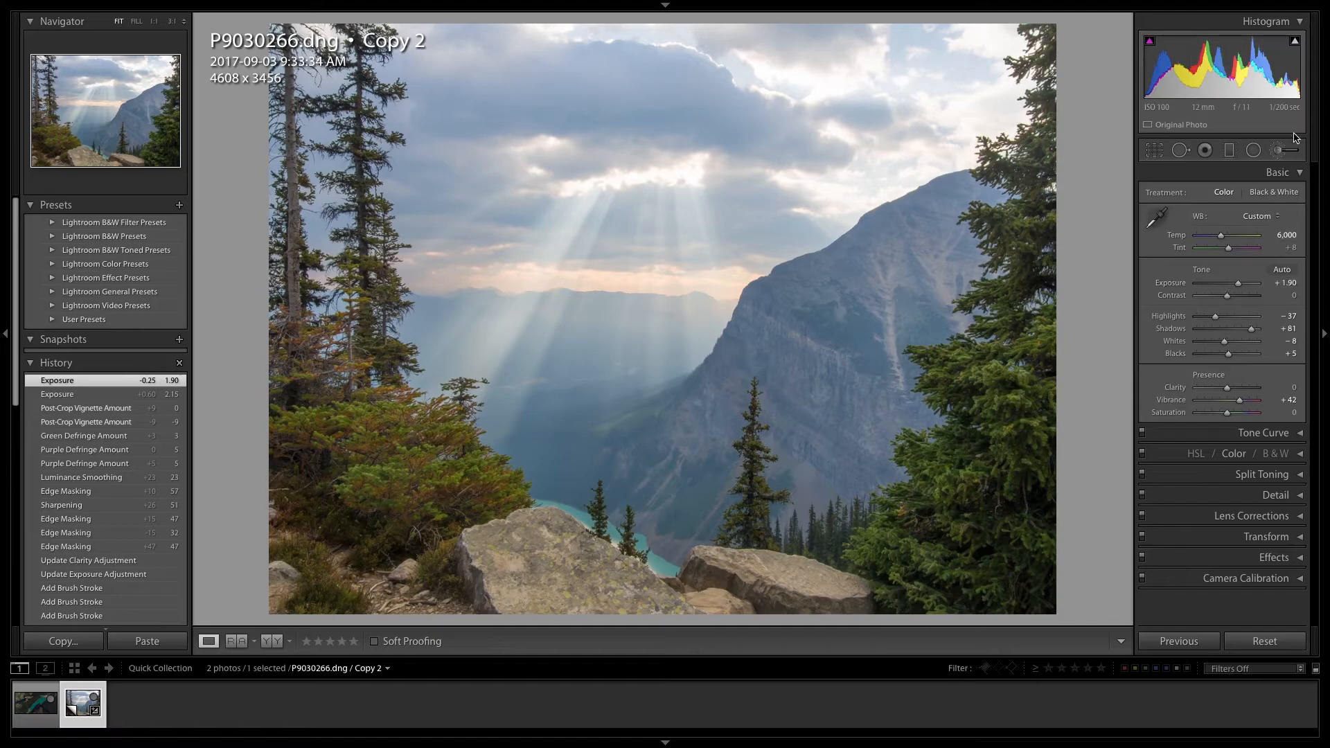
pyautogui.moveTo(1218, 319); pyautogui.dragTo(1202, 318)
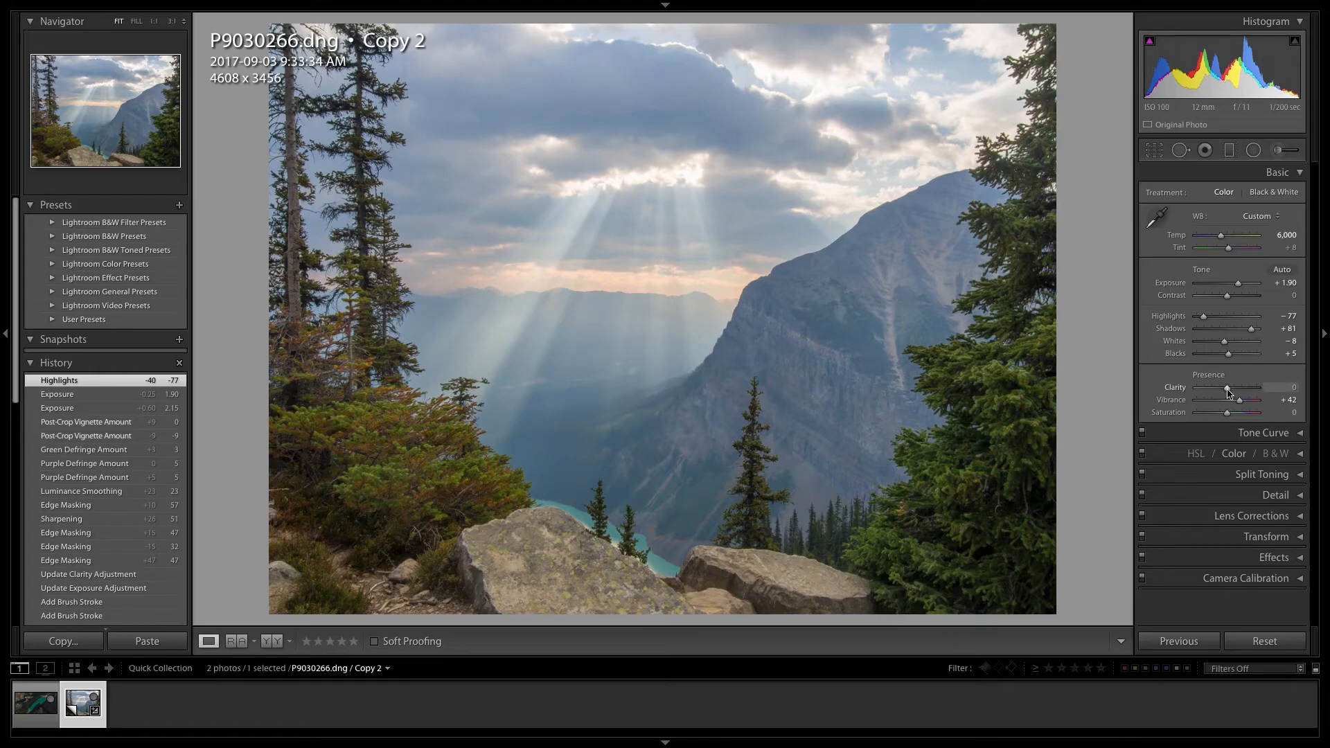
pyautogui.moveTo(1227, 392); pyautogui.dragTo(1231, 392)
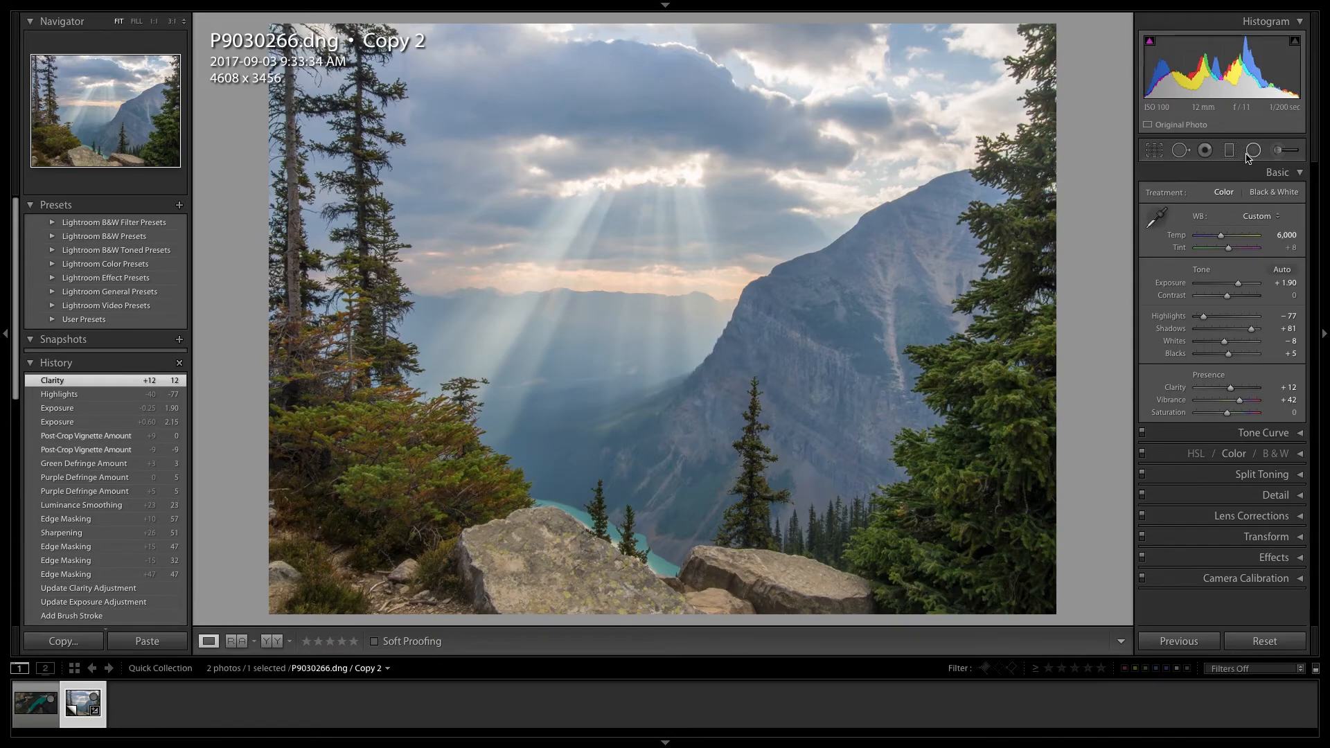
# - Prepare a new Adjustment Brush with Clarity reset to 0 and Exposure 2.88
pyautogui.click(1274, 149)
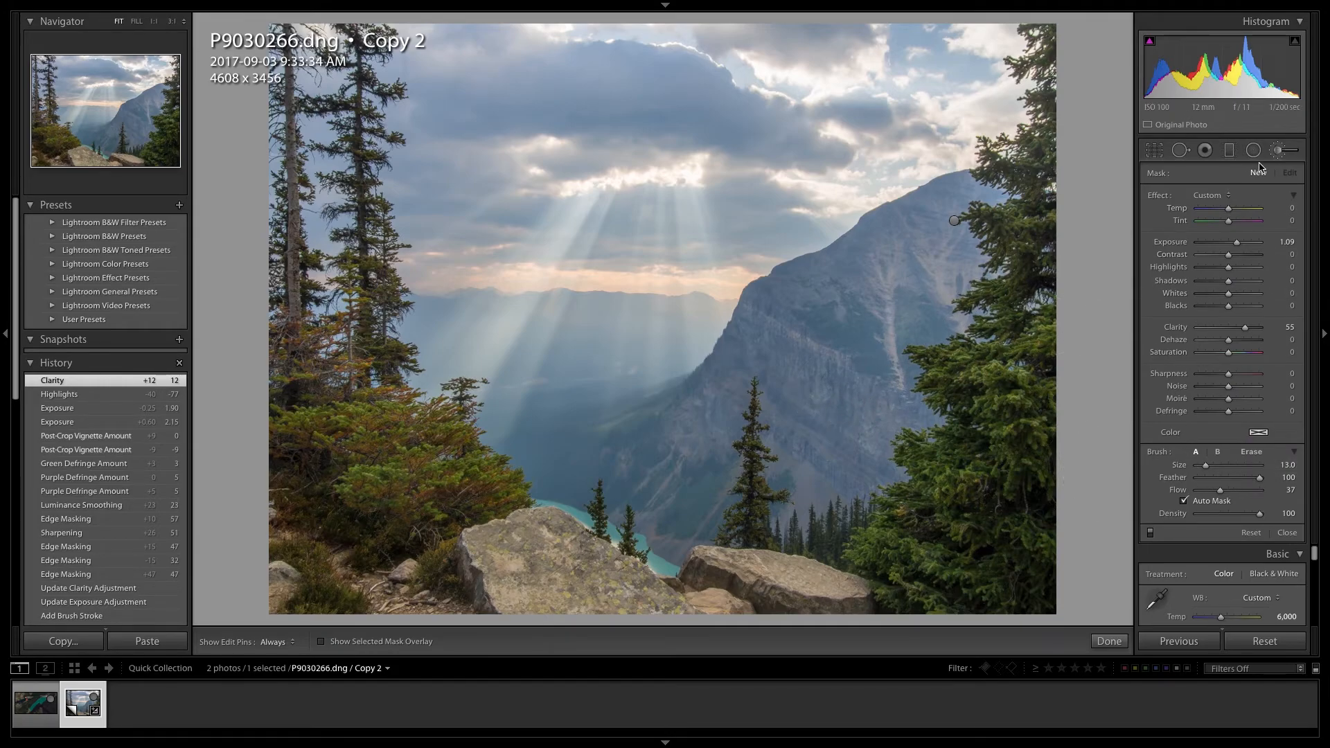
pyautogui.doubleClick(1175, 327)
pyautogui.moveTo(1271, 243); pyautogui.dragTo(1303, 242)
pyautogui.press('h')
# - Try brushing the exposure adjustment down the mountain face, and undo both brush strokes
pyautogui.moveTo(919, 260)
pyautogui.mouseDown()
pyautogui.moveTo(847, 406)
pyautogui.moveTo(903, 309)
pyautogui.moveTo(874, 398)
pyautogui.moveTo(921, 322)
pyautogui.moveTo(868, 439)
pyautogui.moveTo(835, 456)
pyautogui.moveTo(812, 445)
pyautogui.moveTo(812, 325)
pyautogui.moveTo(771, 319)
pyautogui.moveTo(679, 443)
pyautogui.mouseUp()
pyautogui.moveTo(843, 361); pyautogui.dragTo(855, 372)
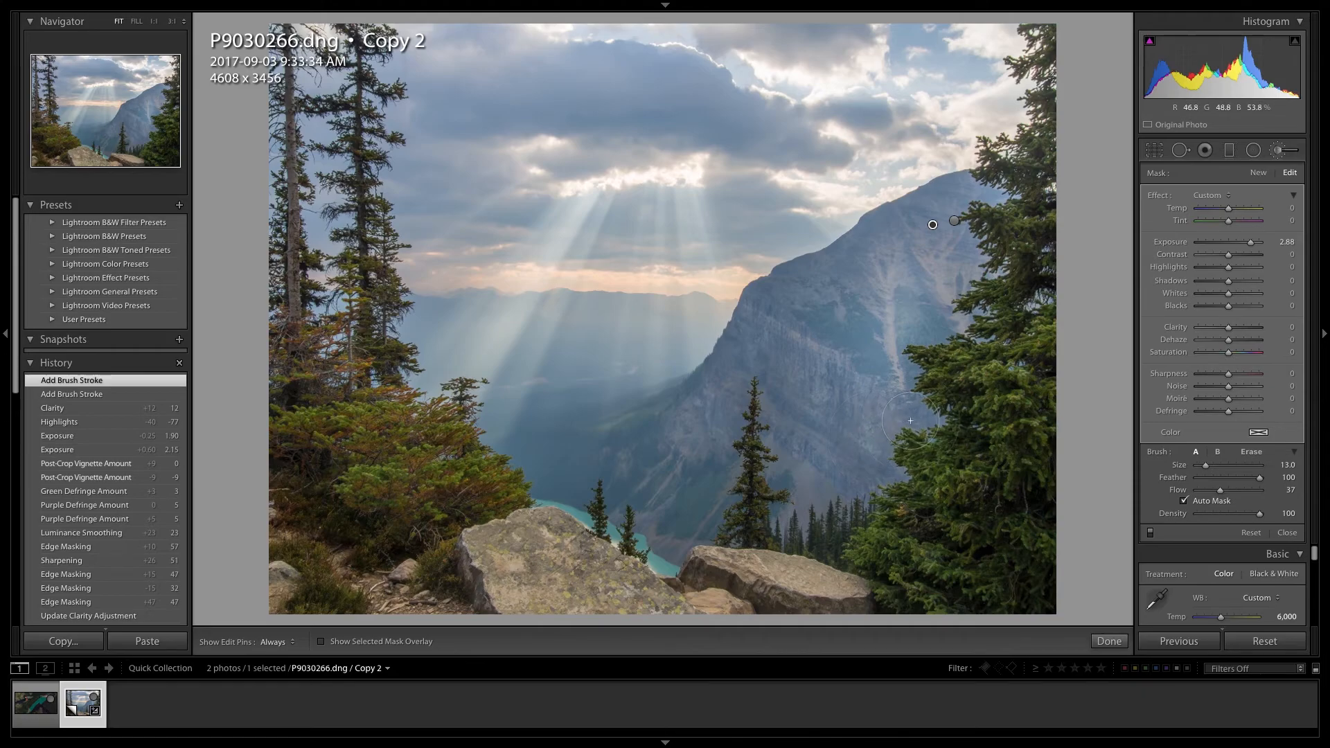
pyautogui.hotkey('ctrl', 'z')
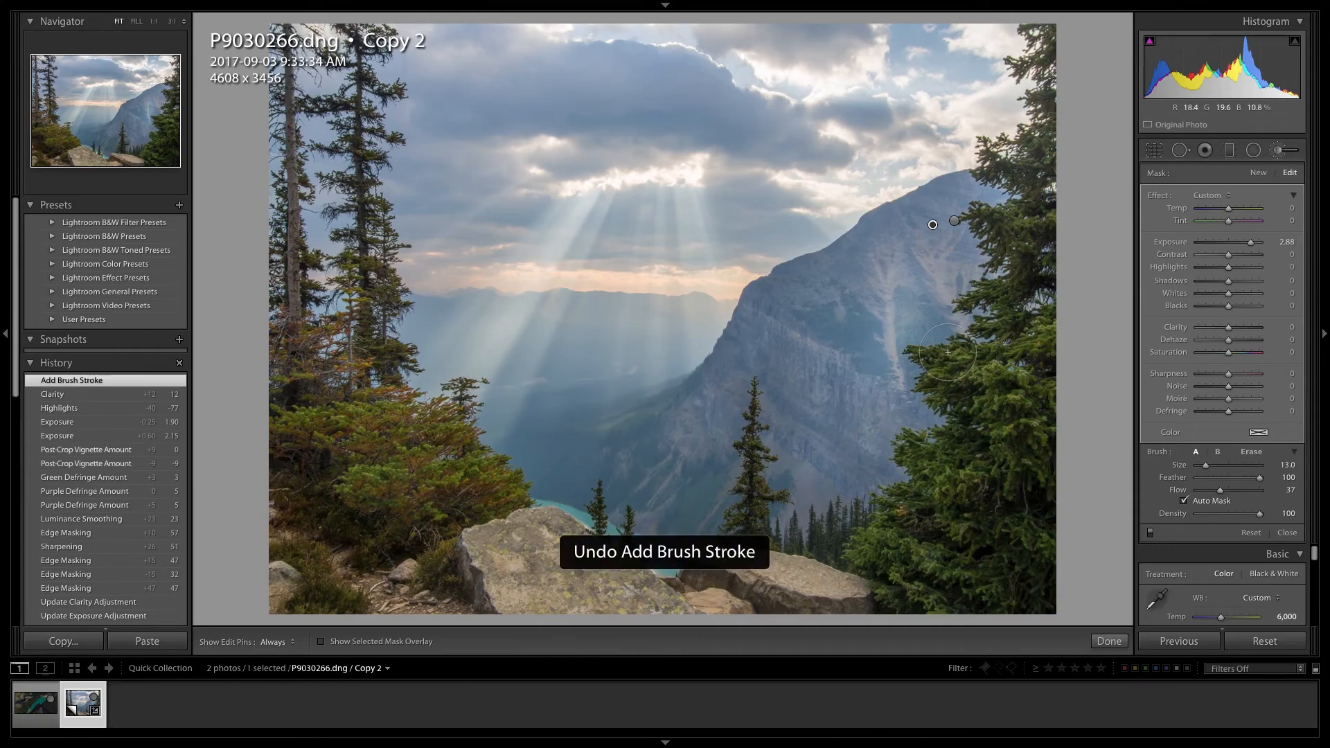
pyautogui.hotkey('ctrl', 'z')
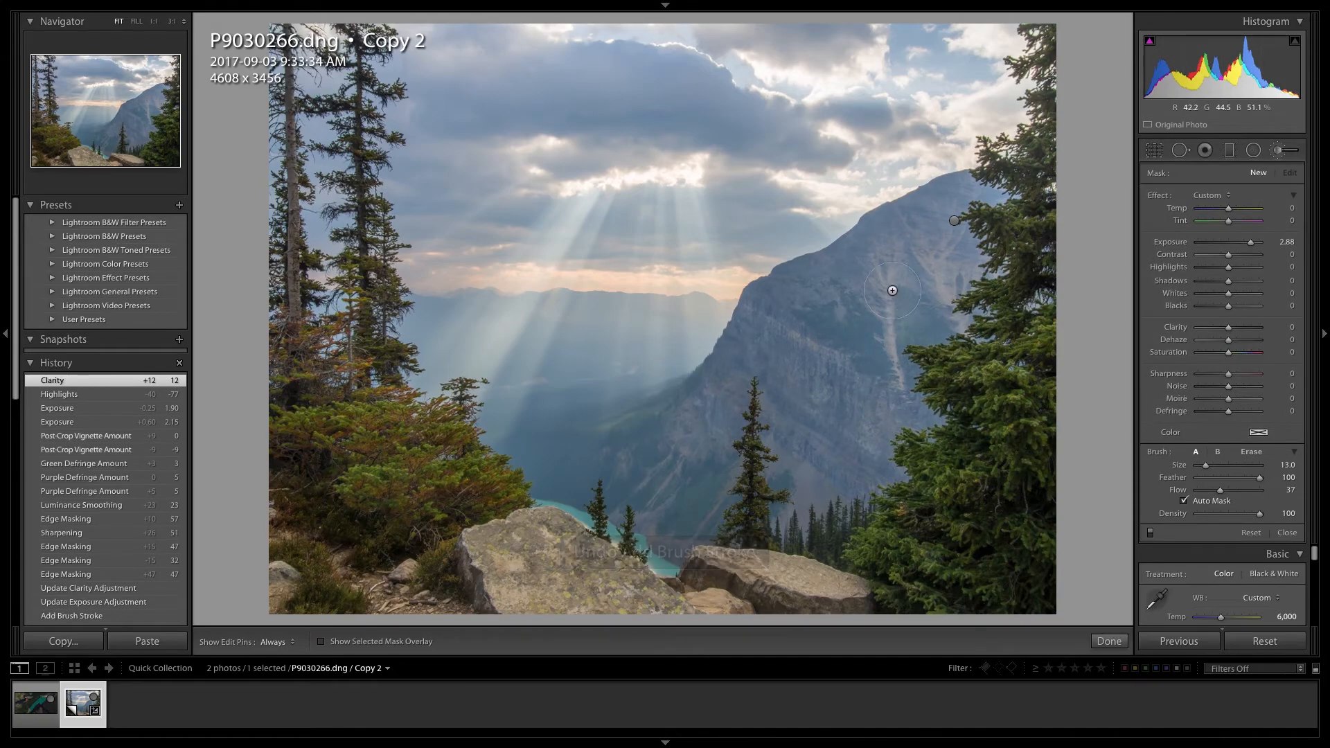
# - Paint the exposure brush over the mountain face and down its lower slope with the edit pins hidden, and show the pins again
pyautogui.press('h')
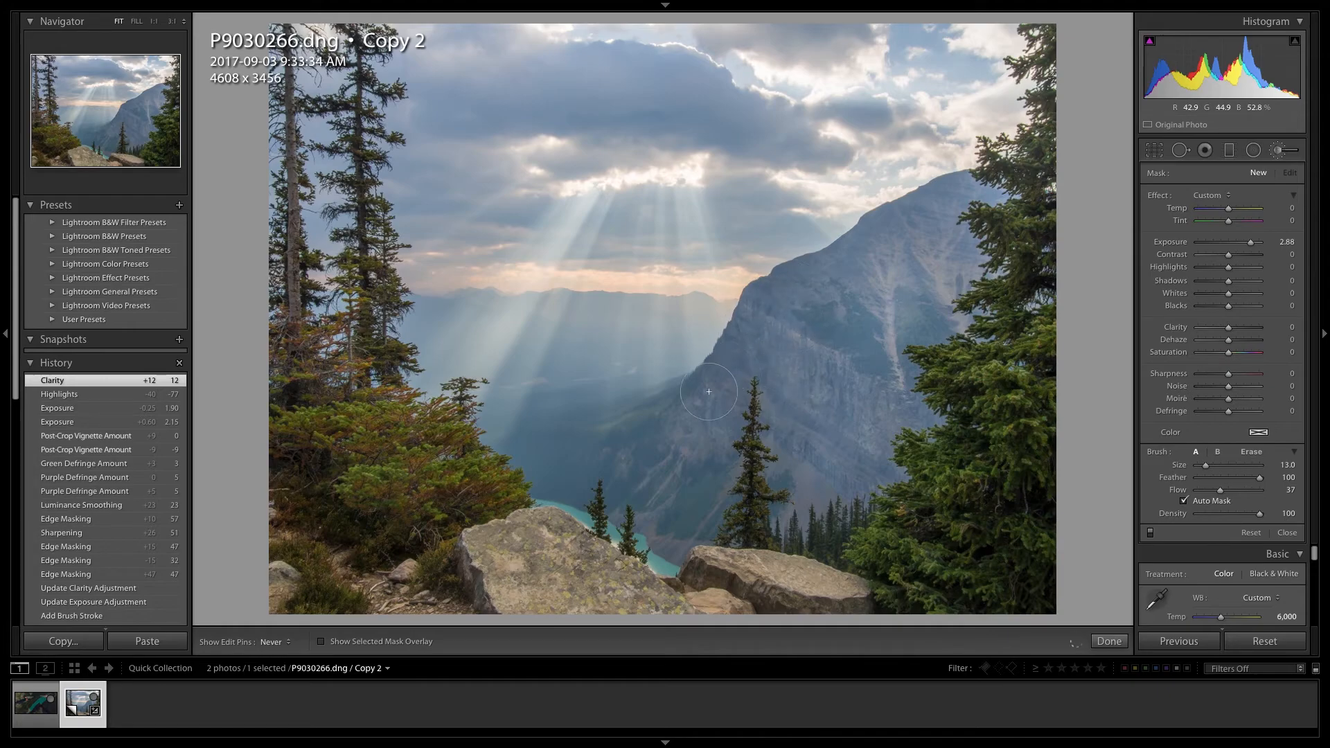
pyautogui.moveTo(680, 436)
pyautogui.mouseDown()
pyautogui.moveTo(764, 359)
pyautogui.moveTo(742, 338)
pyautogui.mouseUp()
pyautogui.moveTo(694, 474)
pyautogui.mouseDown()
pyautogui.moveTo(653, 525)
pyautogui.moveTo(705, 460)
pyautogui.moveTo(699, 447)
pyautogui.moveTo(687, 439)
pyautogui.moveTo(626, 479)
pyautogui.moveTo(707, 417)
pyautogui.mouseUp()
pyautogui.press('h')
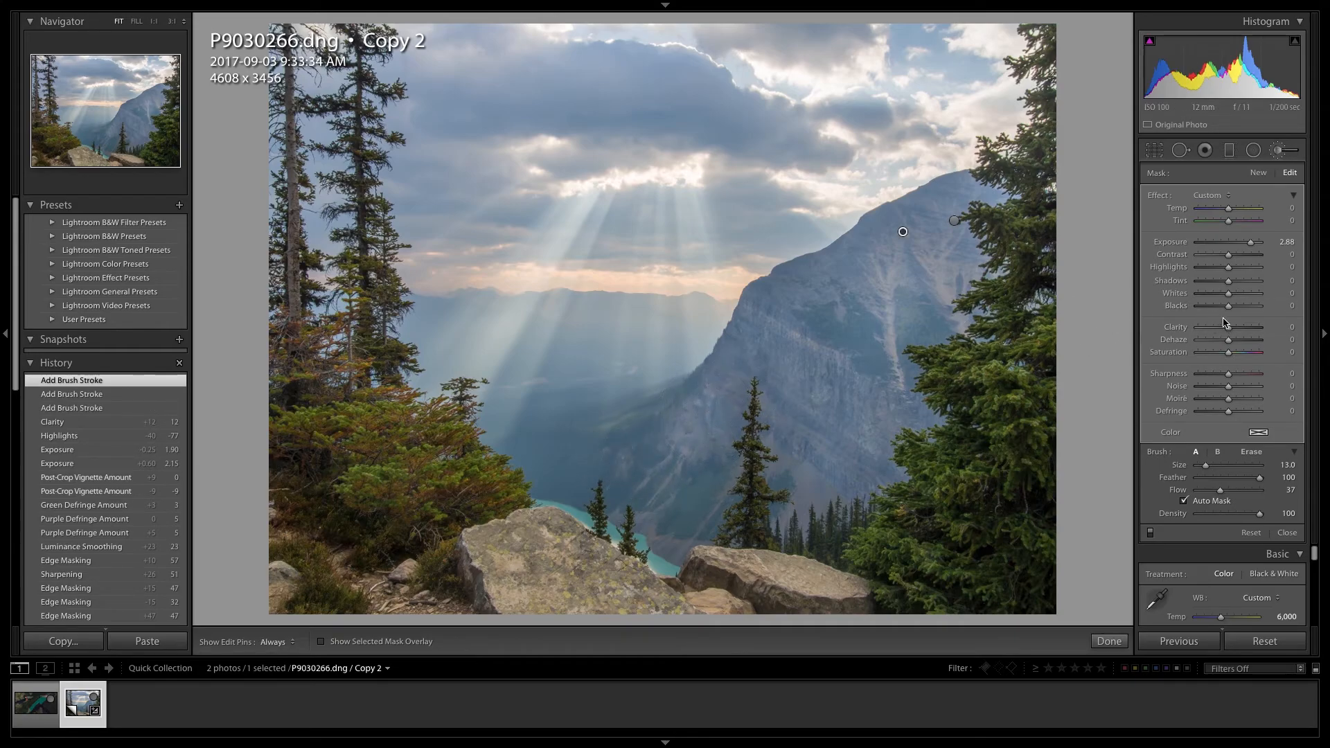
# - Set the new mountain brush adjustment to Exposure 1.00 and Contrast 42, and finish the brush edit
pyautogui.moveTo(1250, 243); pyautogui.dragTo(1236, 245)
pyautogui.click(1282, 242)
pyautogui.write('1')
pyautogui.press('Tab')
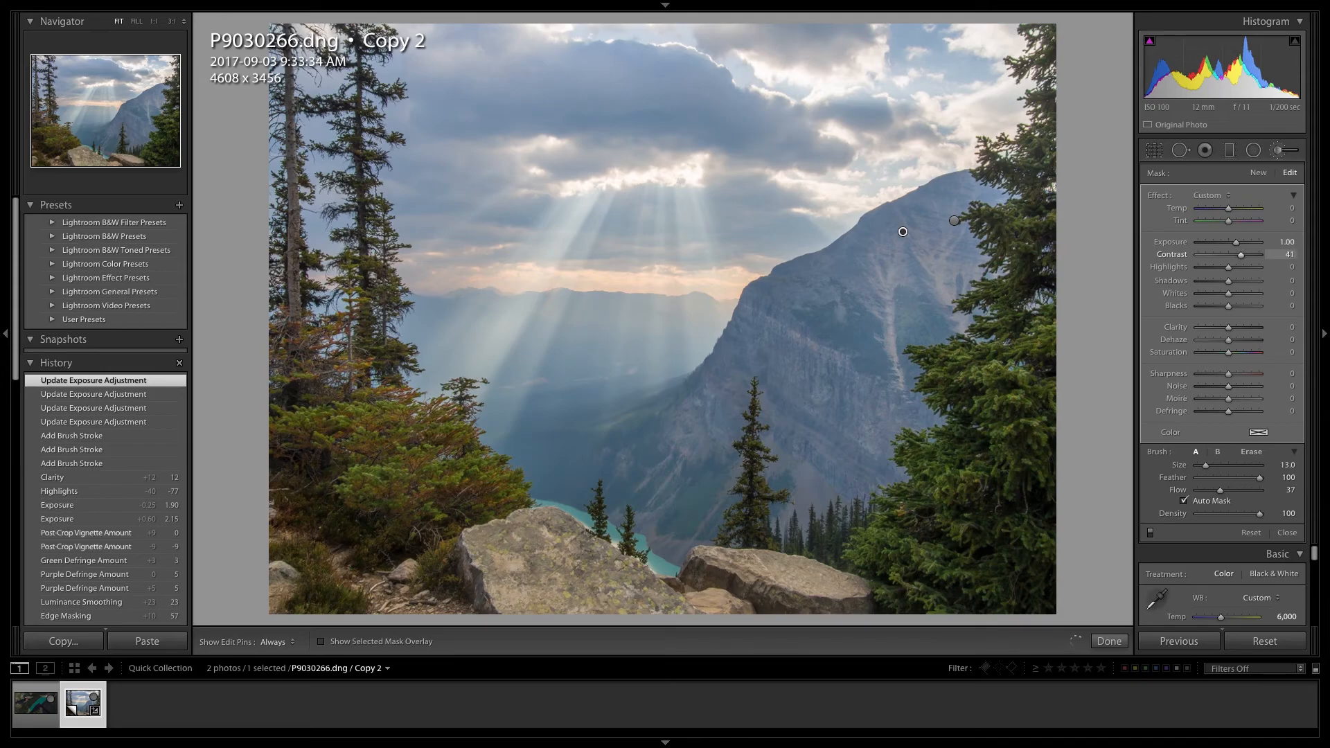
pyautogui.moveTo(1241, 256); pyautogui.dragTo(1241, 255)
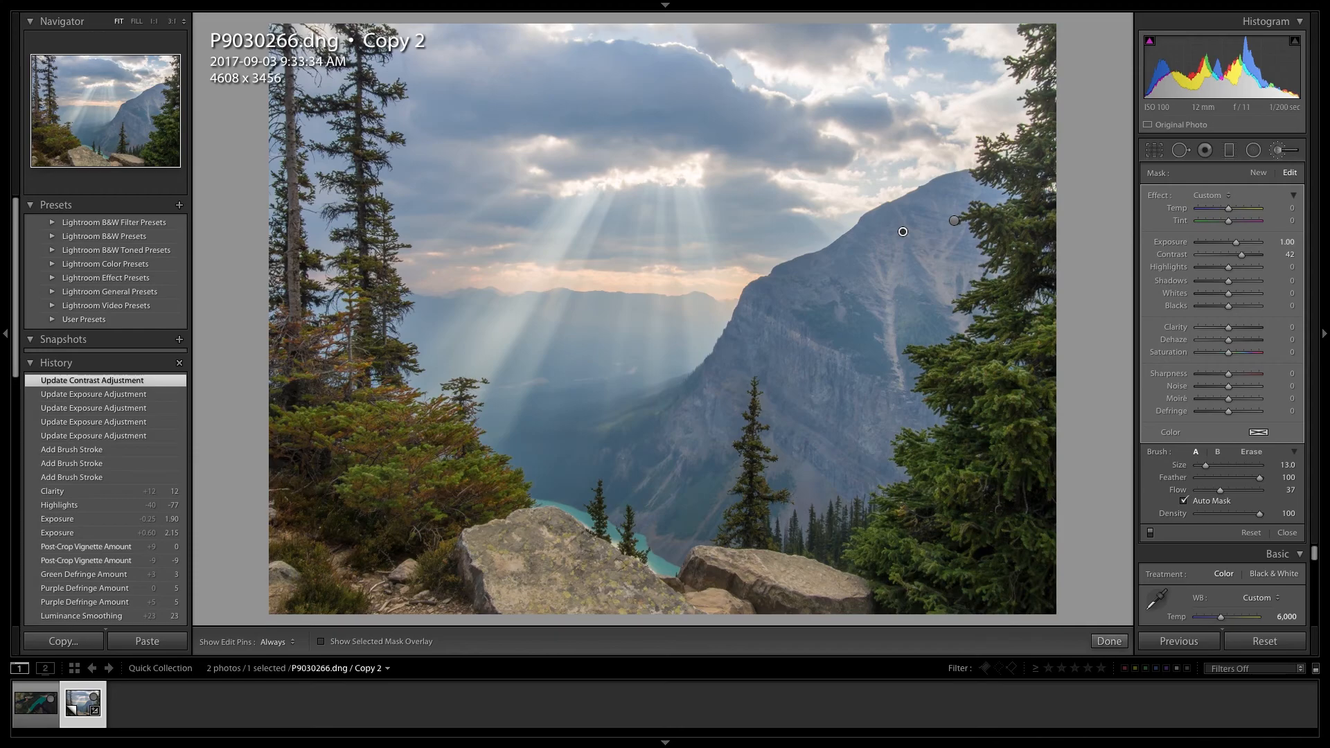
pyautogui.click(1109, 641)
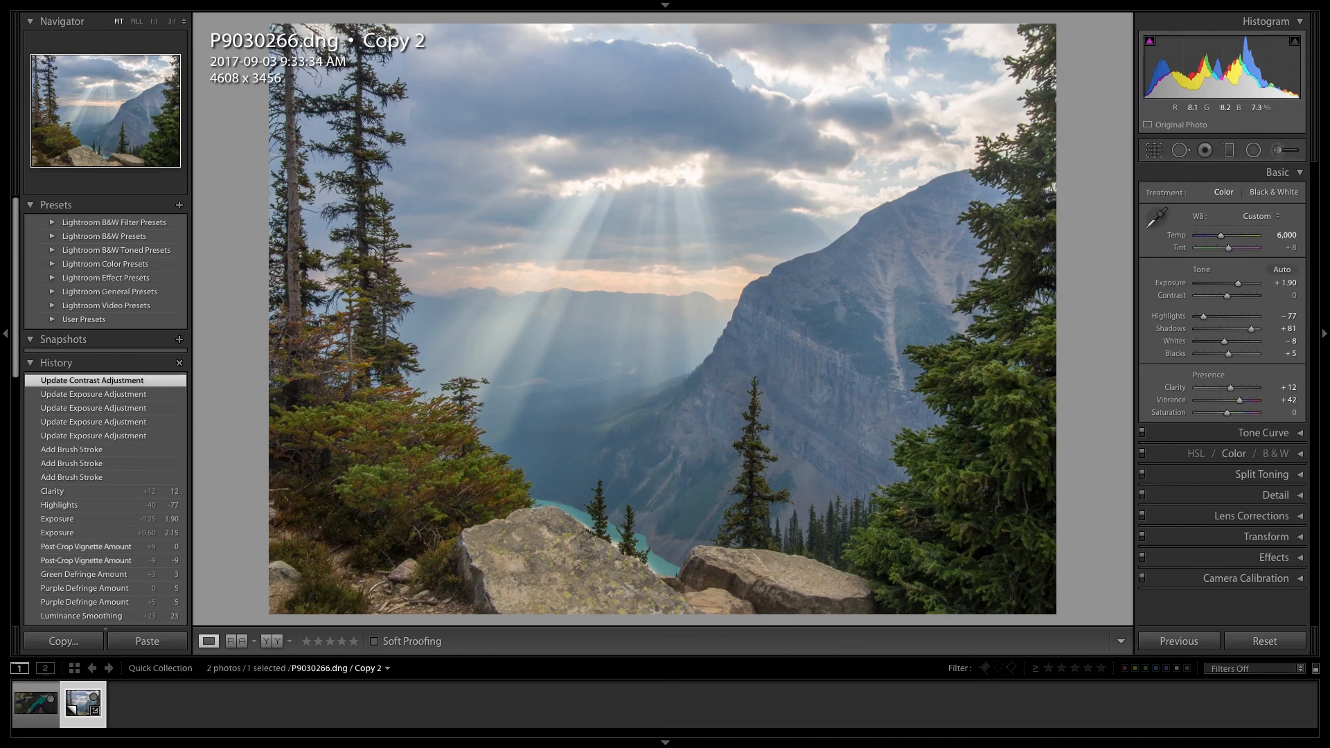
pyautogui.click(462, 126)
pyautogui.click(462, 126)
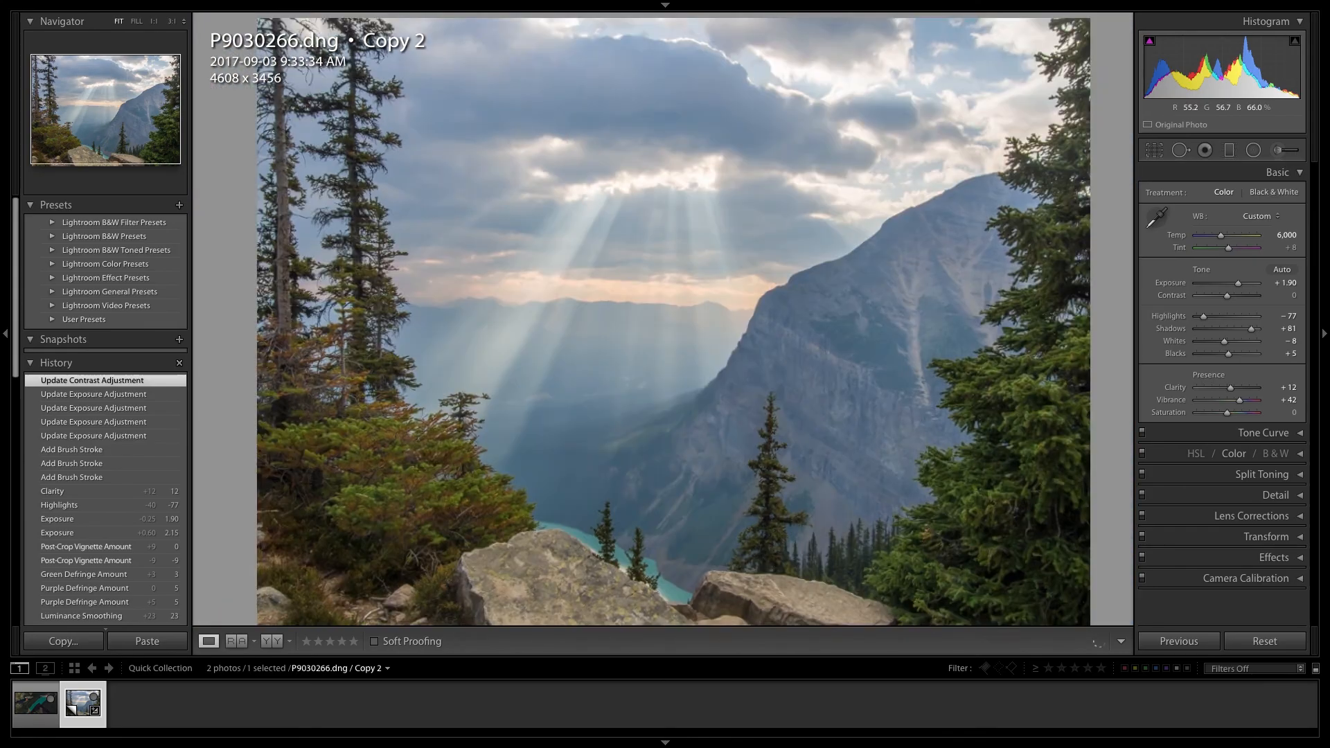